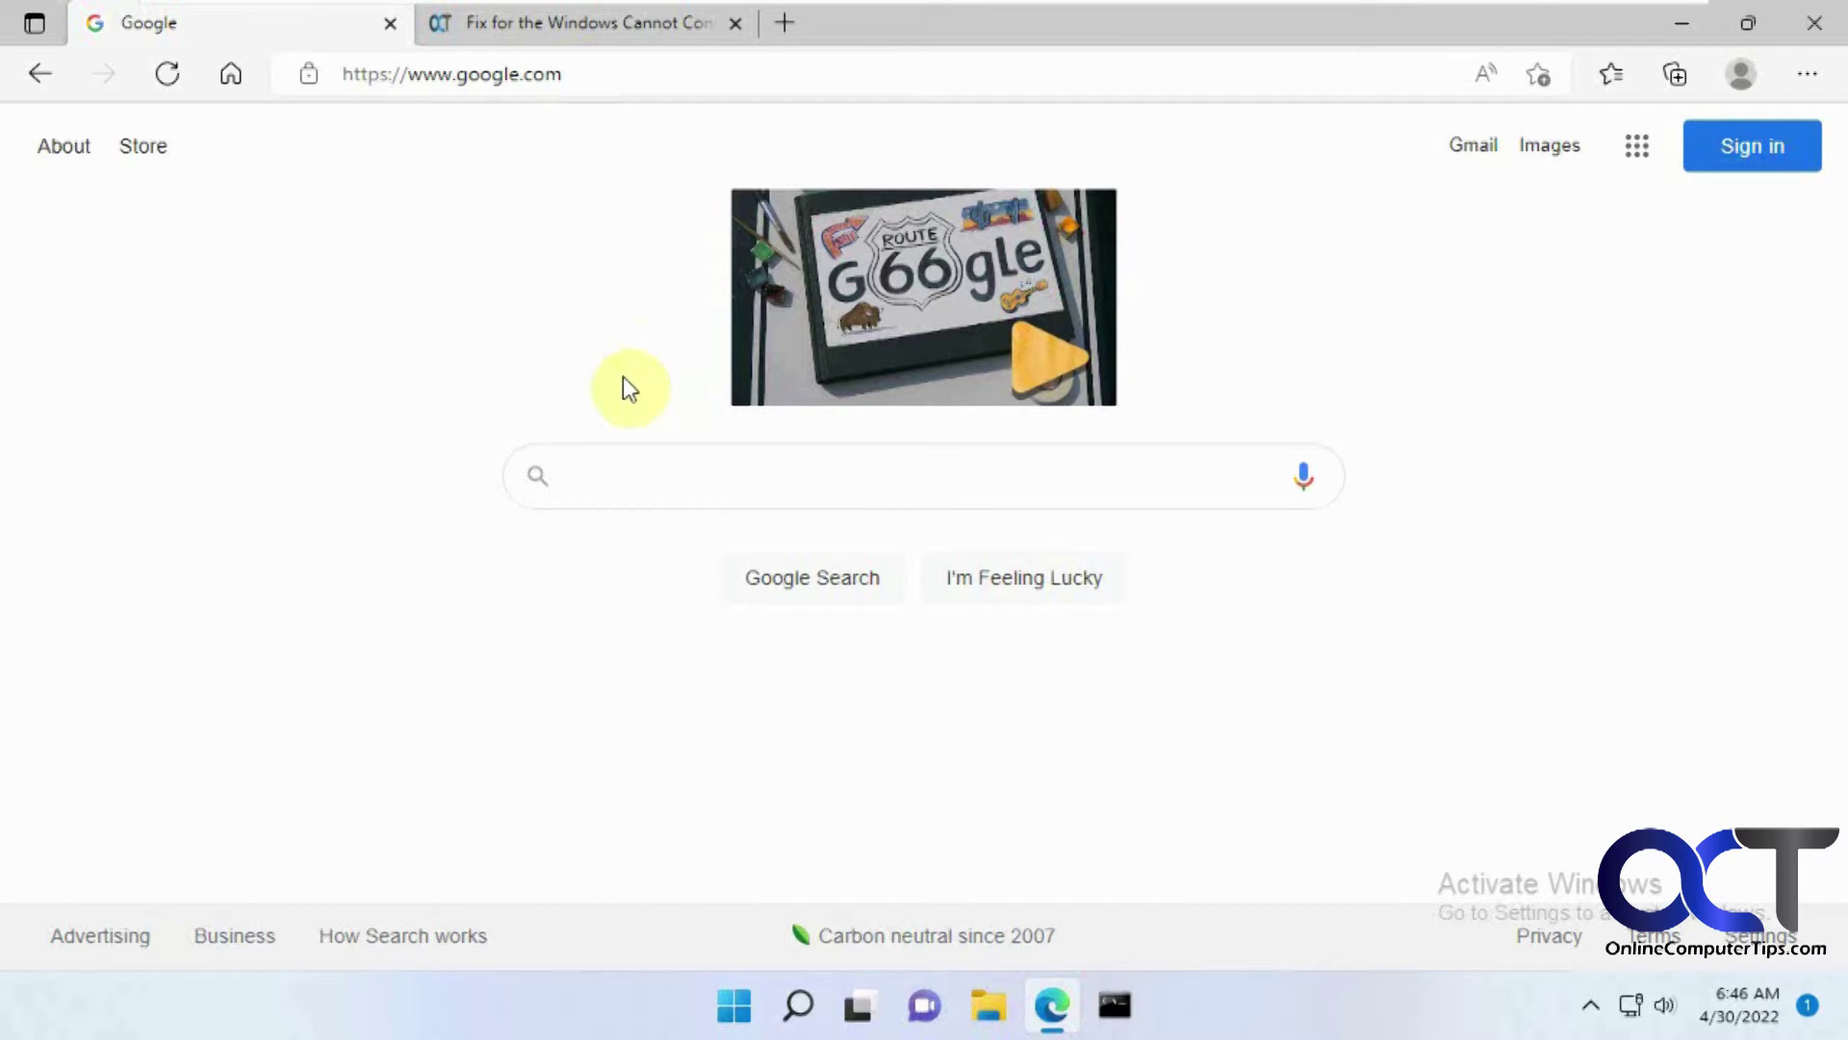
Step: Show the printer-error article's 0x0000011b paragraph with the 'Help us make search better' prompt closed
{"action": "left_click", "coordinate": [626, 28]}
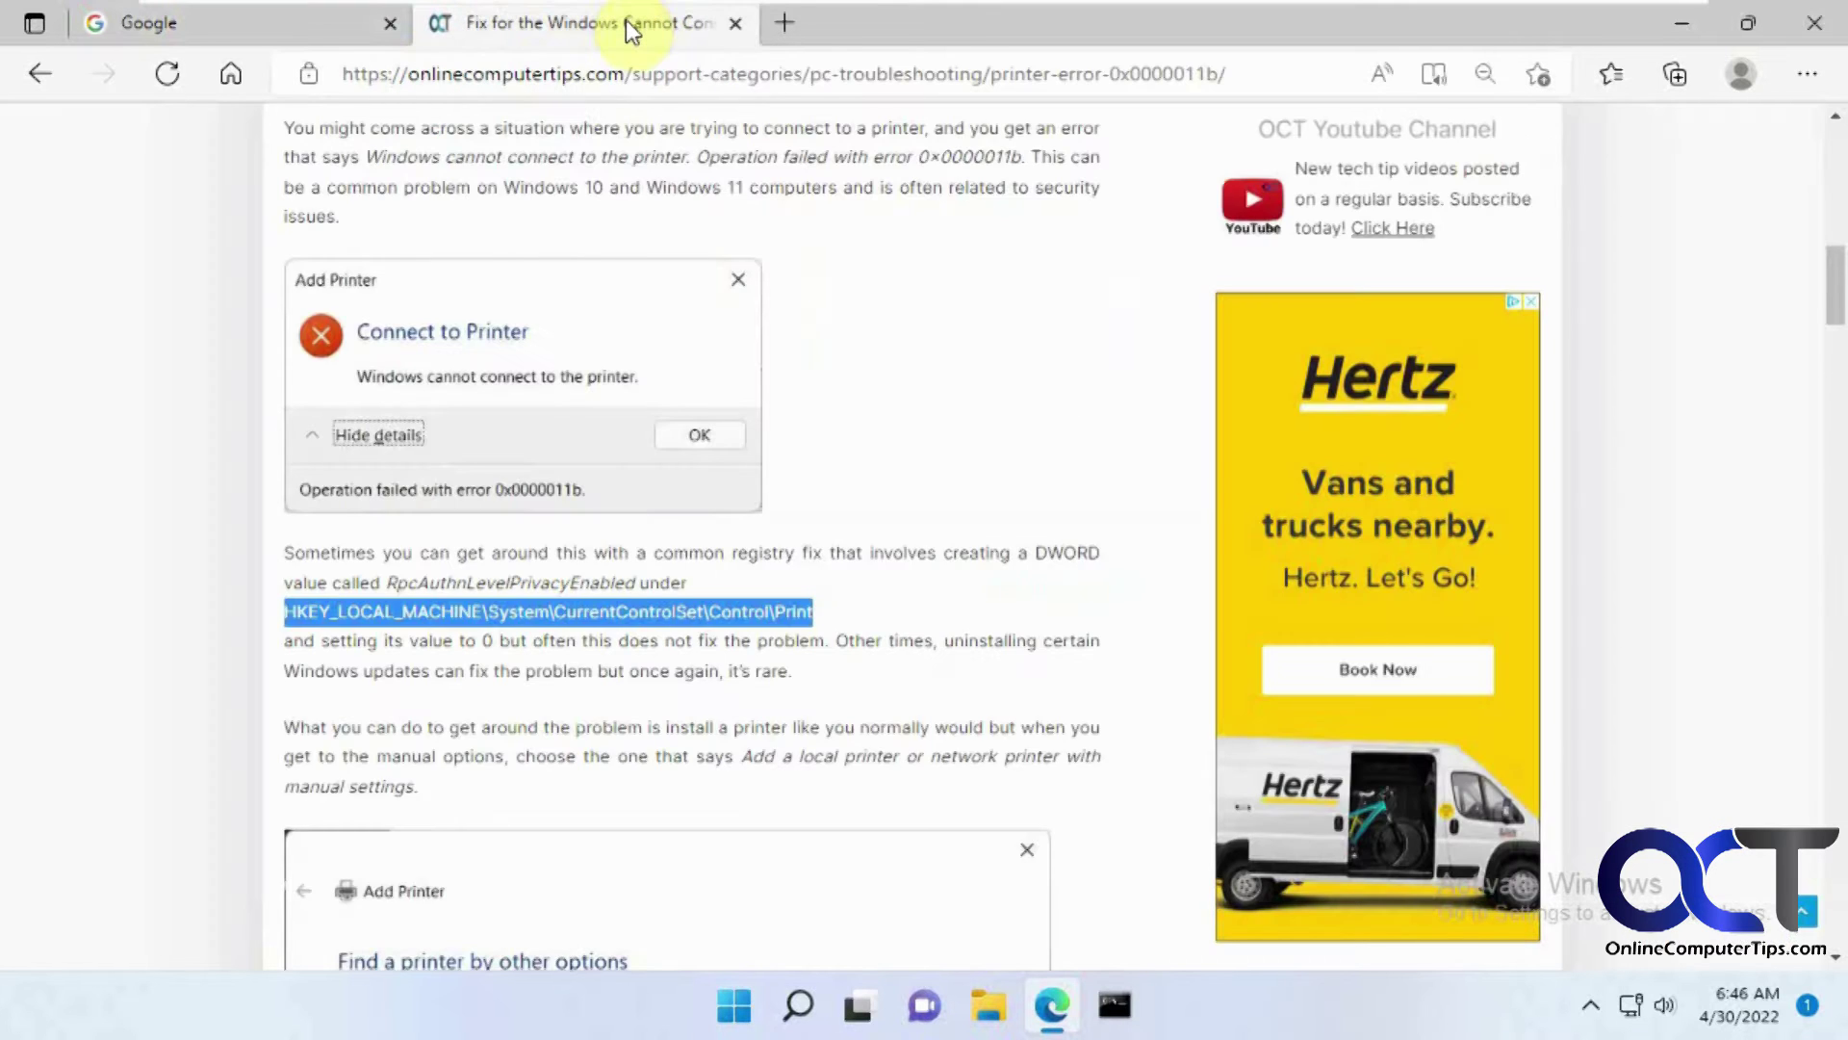
{"action": "scroll", "coordinate": [1026, 500], "scroll_direction": "up", "scroll_amount": 3}
{"action": "scroll", "coordinate": [1140, 407], "scroll_direction": "up", "scroll_amount": 2}
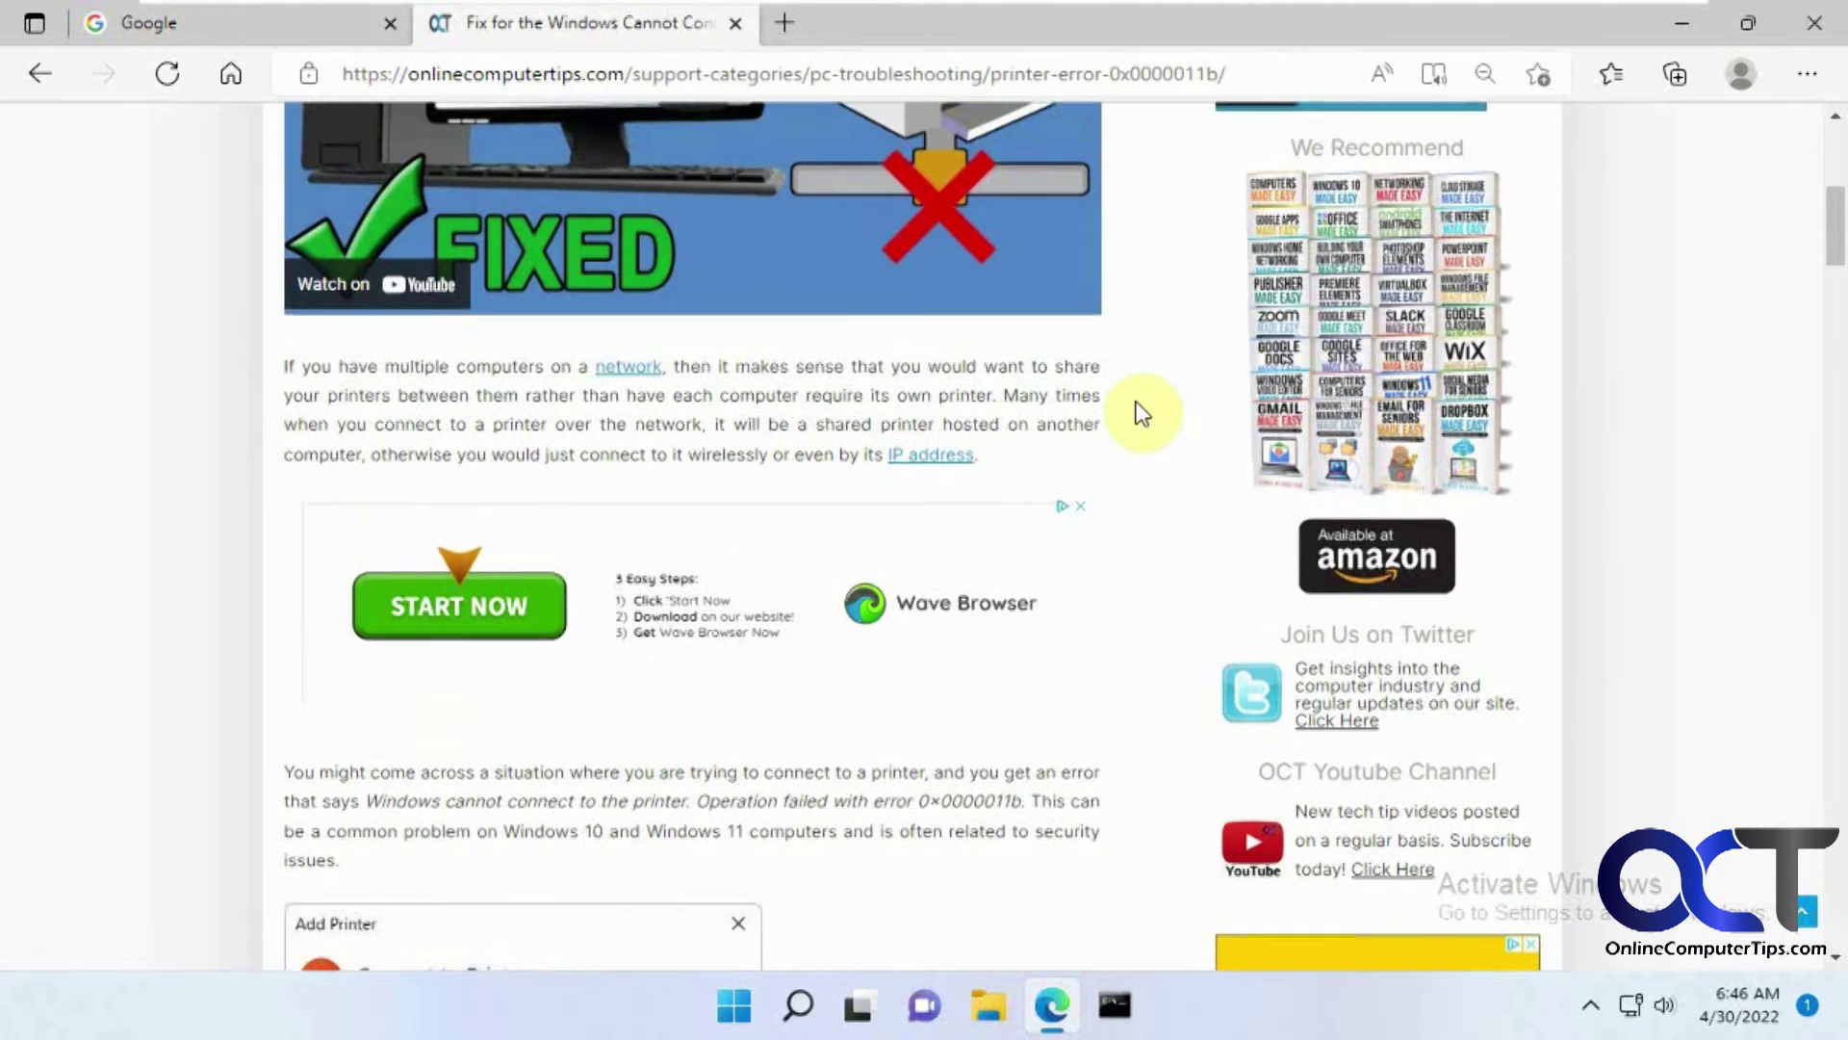
{"action": "scroll", "coordinate": [1162, 437], "scroll_direction": "up", "scroll_amount": 4}
{"action": "scroll", "coordinate": [1154, 461], "scroll_direction": "down", "scroll_amount": 3}
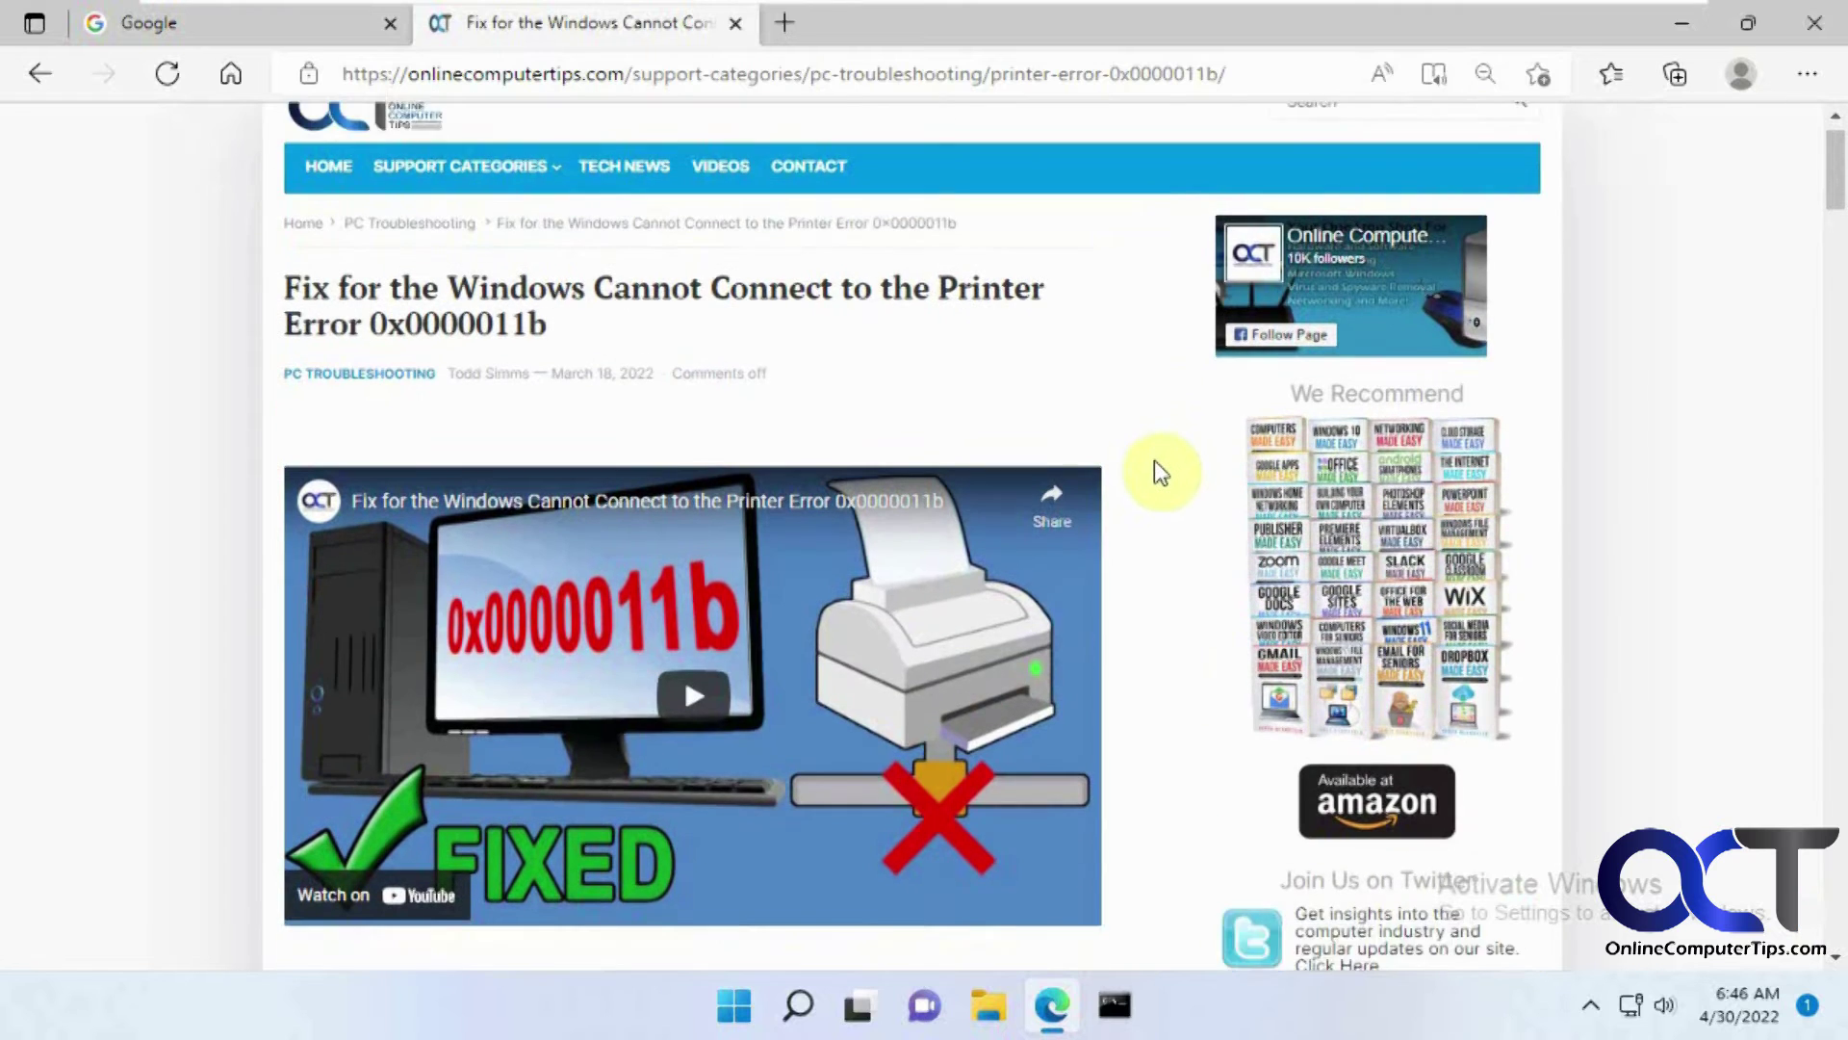
{"action": "scroll", "coordinate": [1153, 460], "scroll_direction": "down", "scroll_amount": 1}
{"action": "scroll", "coordinate": [1154, 461], "scroll_direction": "down", "scroll_amount": 2}
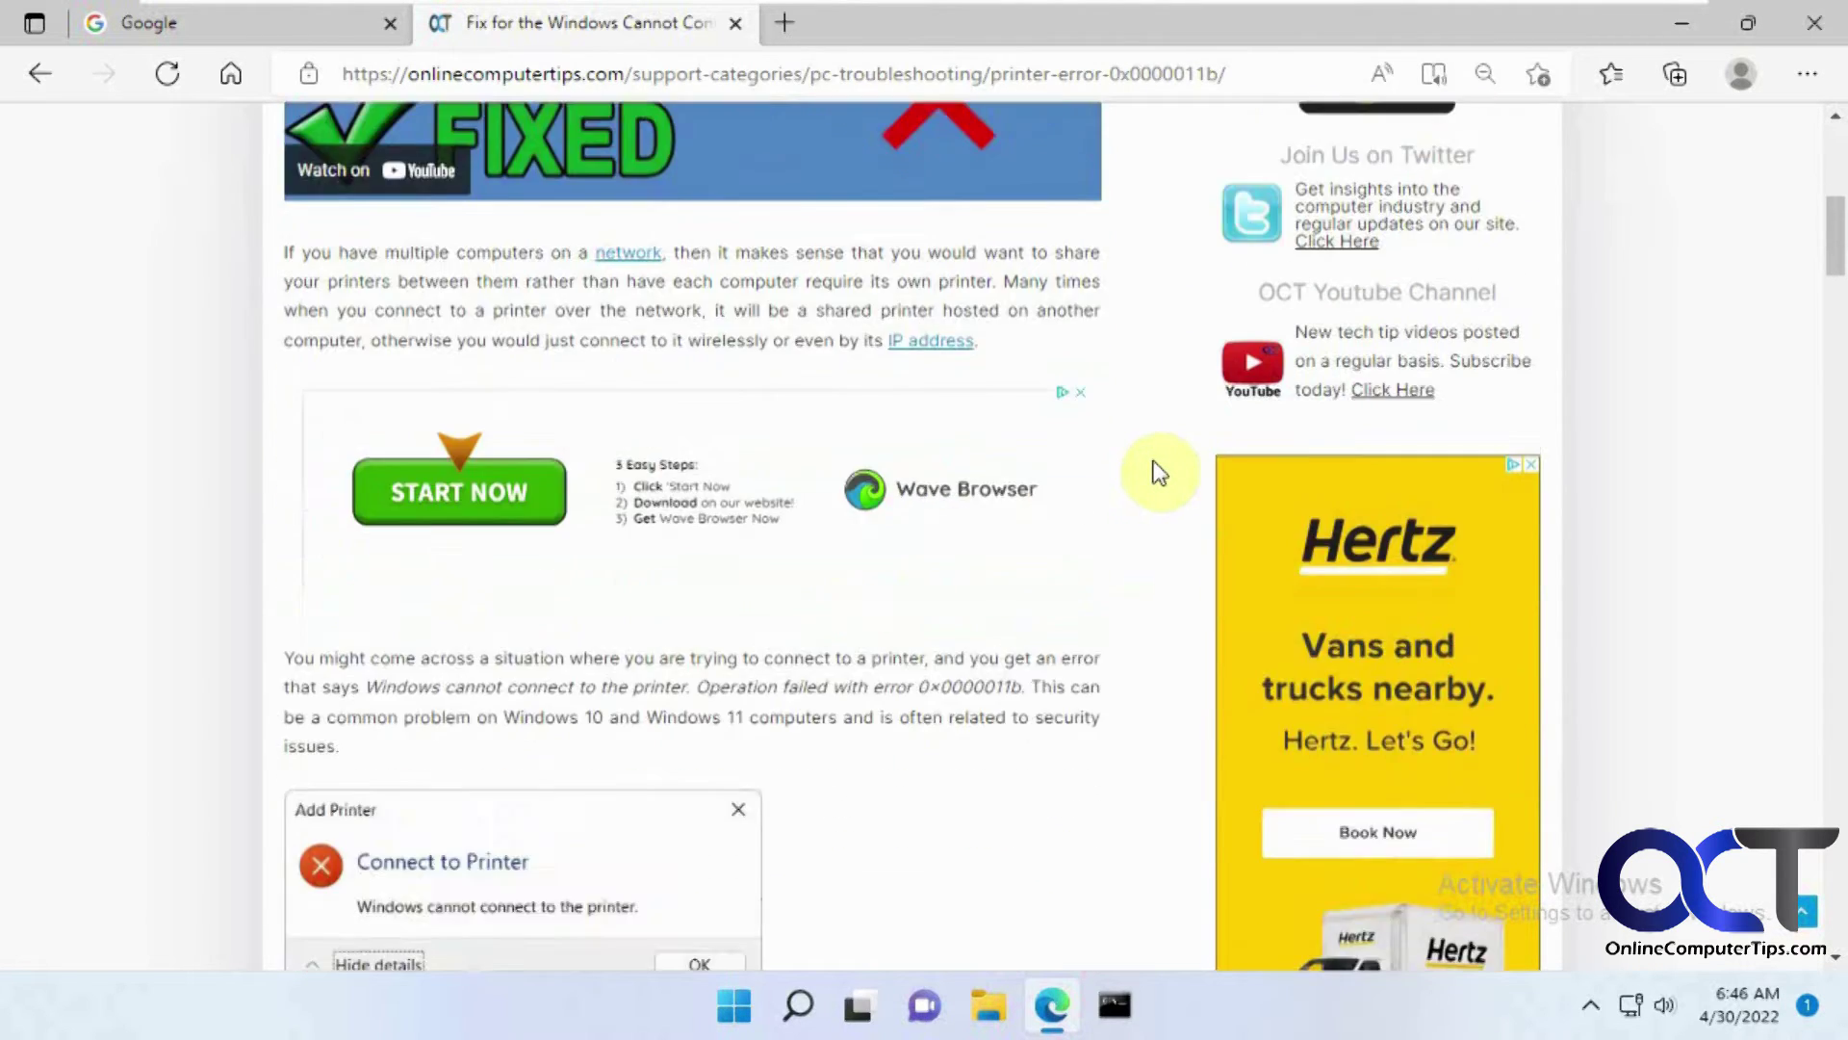
{"action": "scroll", "coordinate": [1155, 466], "scroll_direction": "down", "scroll_amount": 1}
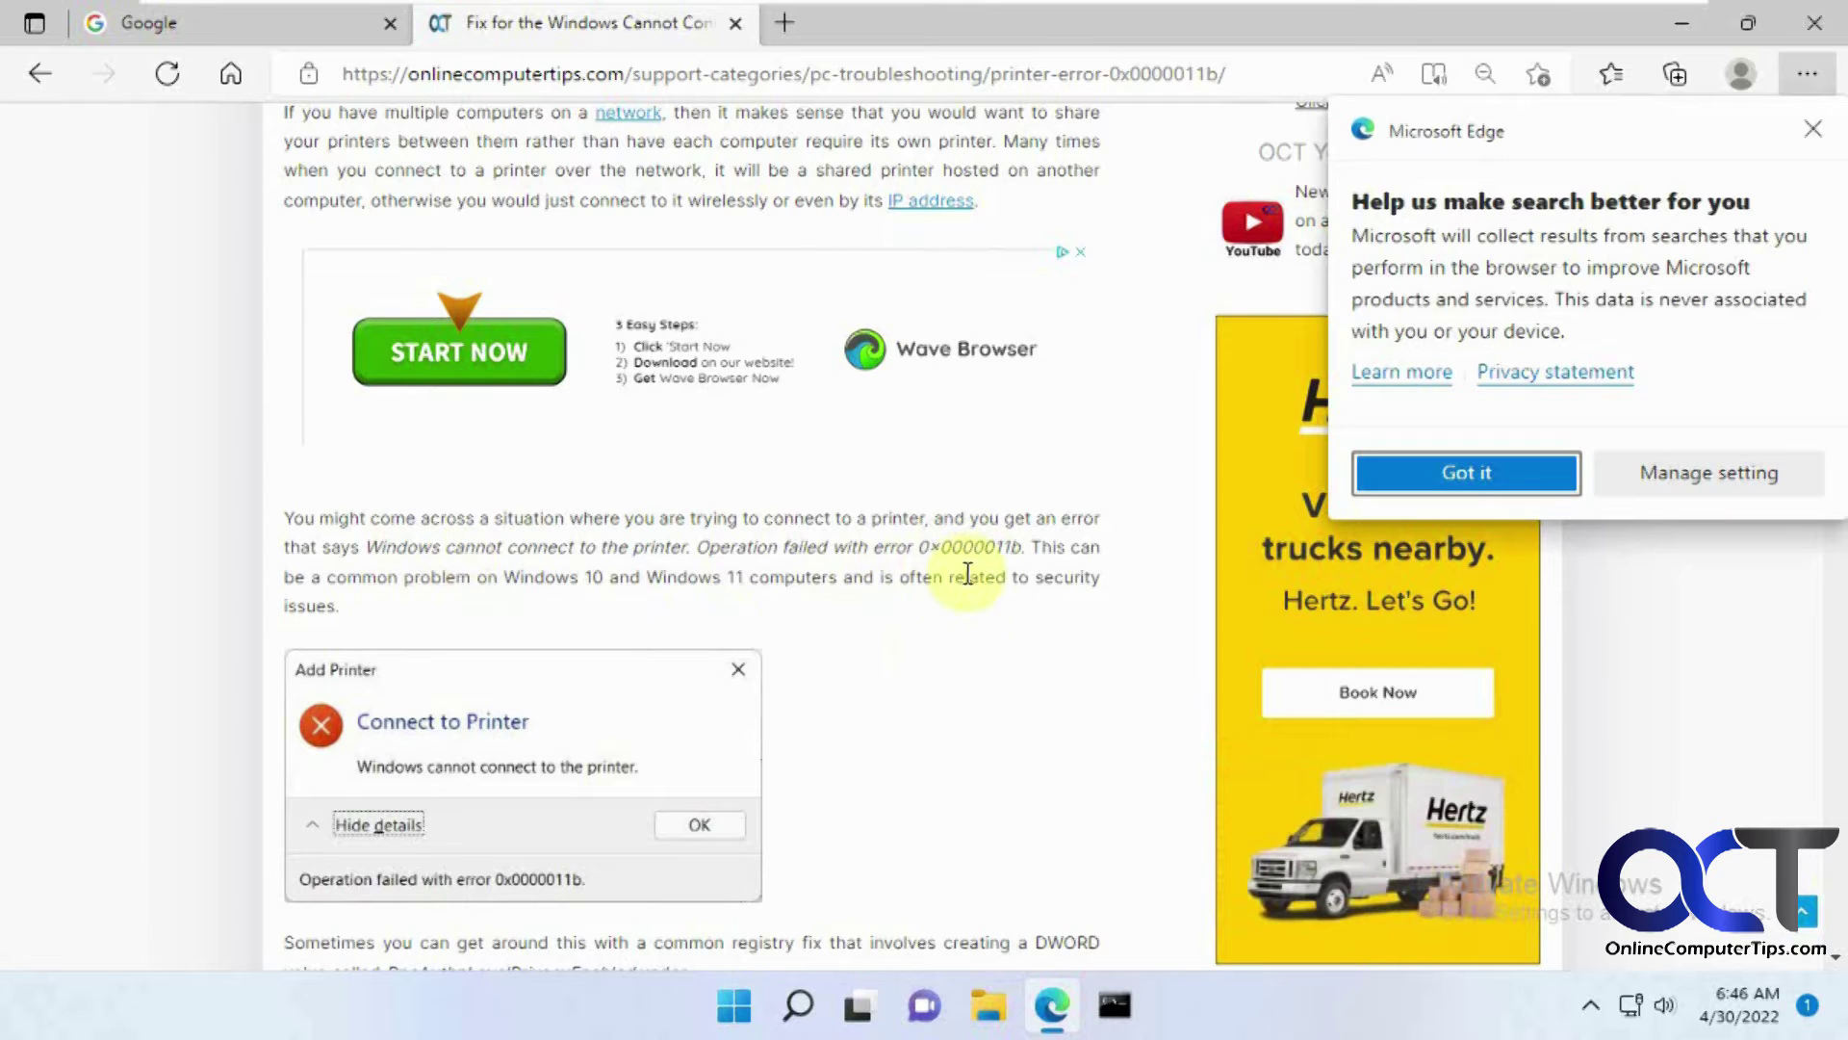
{"action": "left_click", "coordinate": [1813, 131]}
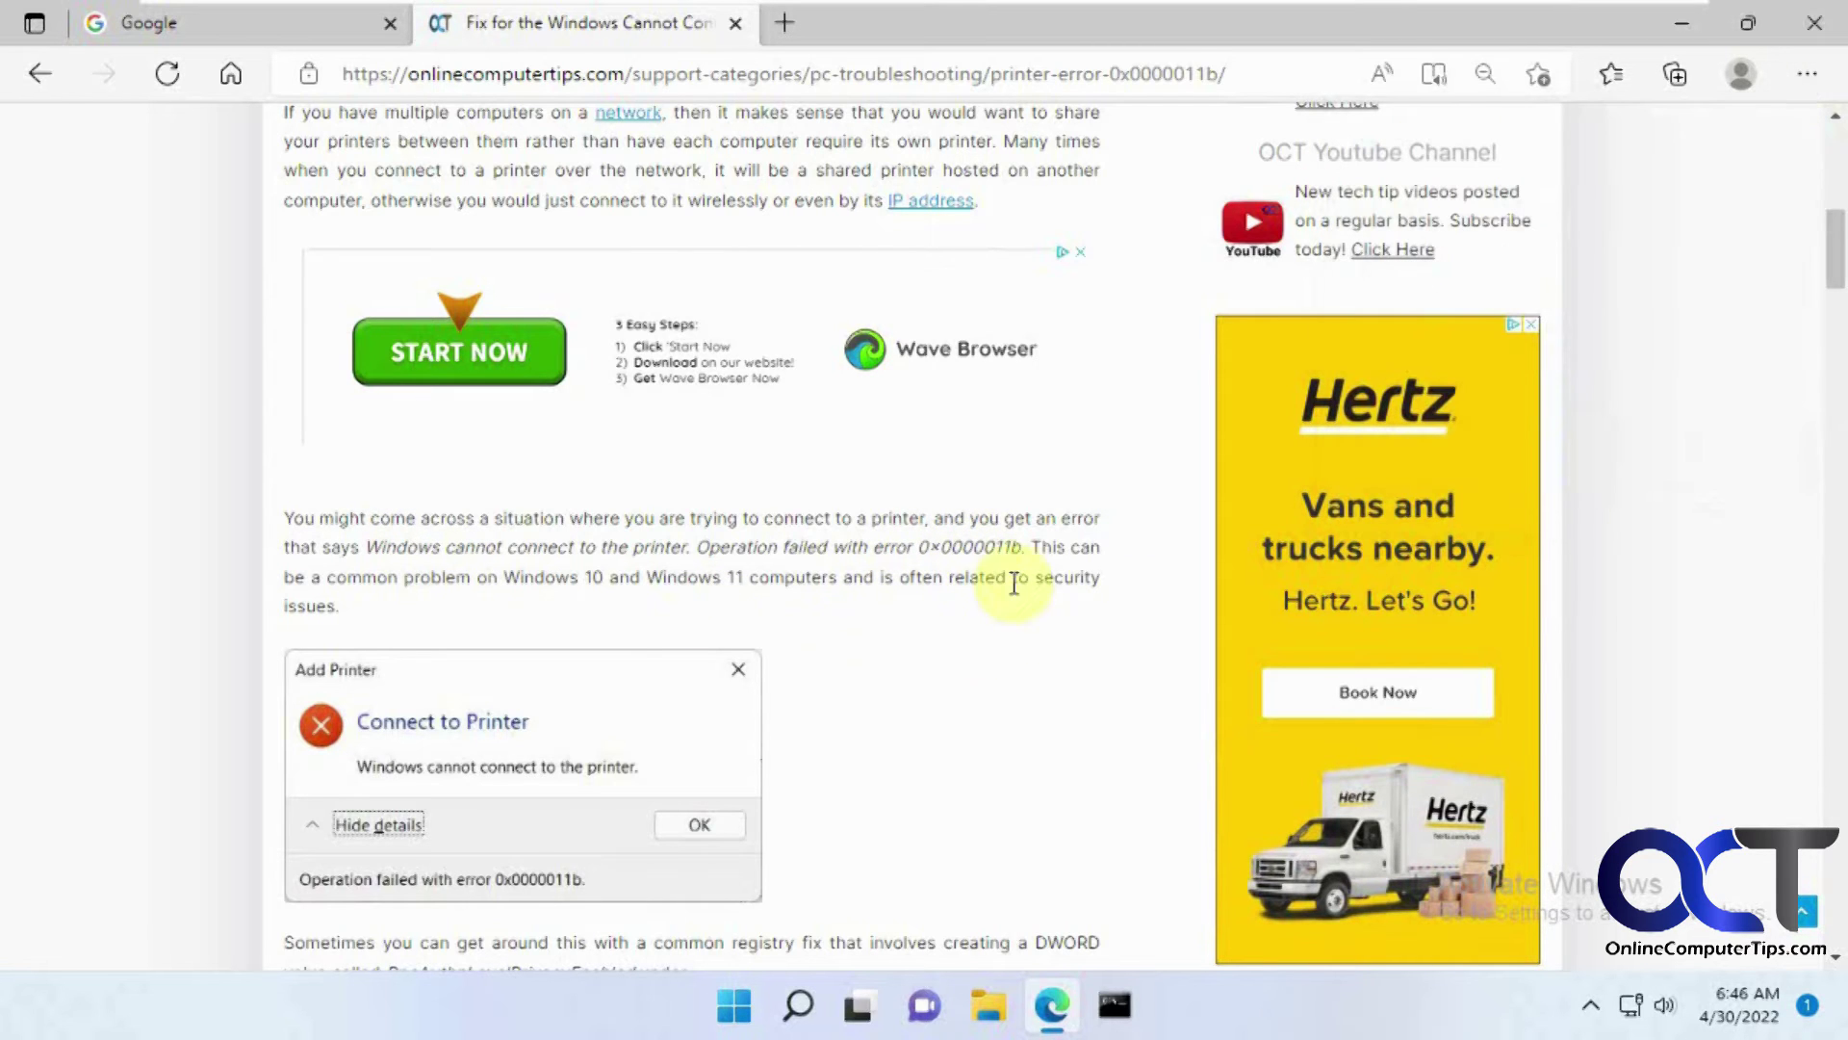
Step: Search Bing in the sidebar for the selected code 0x0000011b, browse results, then close it
{"action": "left_click_drag", "start_coordinate": [999, 550], "coordinate": [932, 549]}
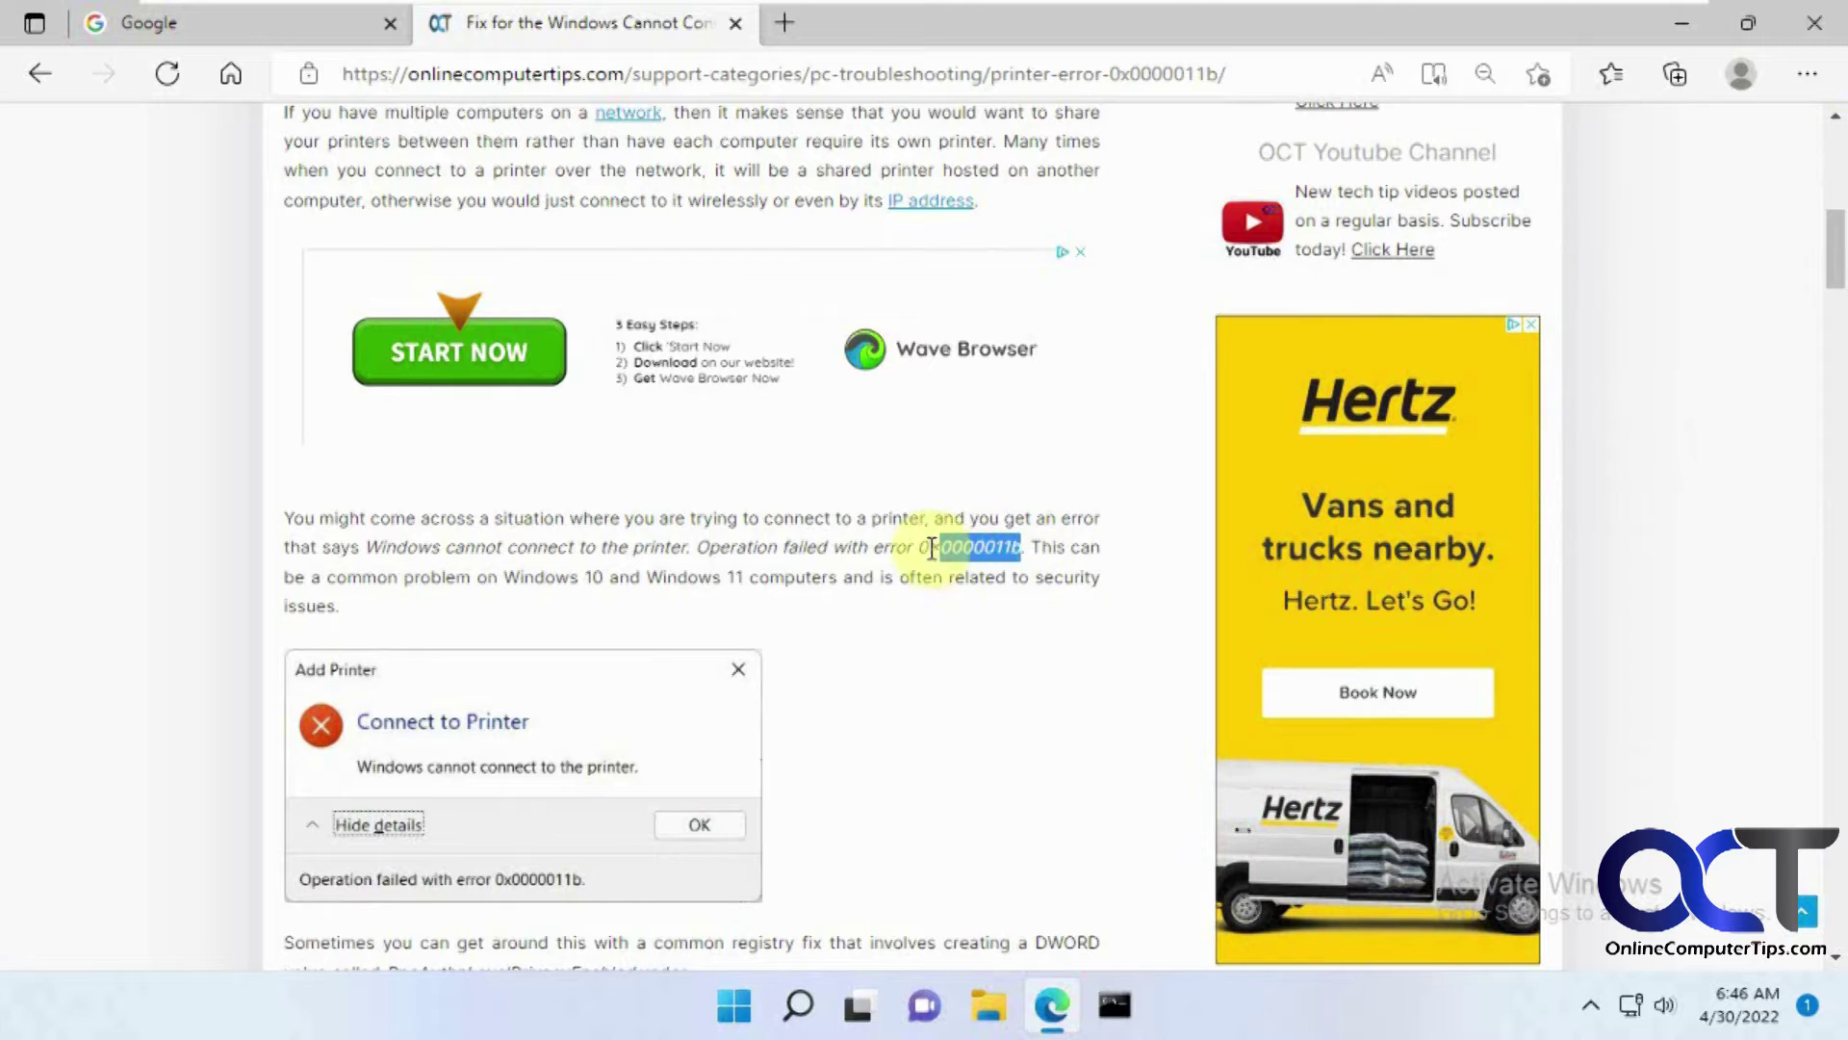
{"action": "right_click", "coordinate": [920, 547]}
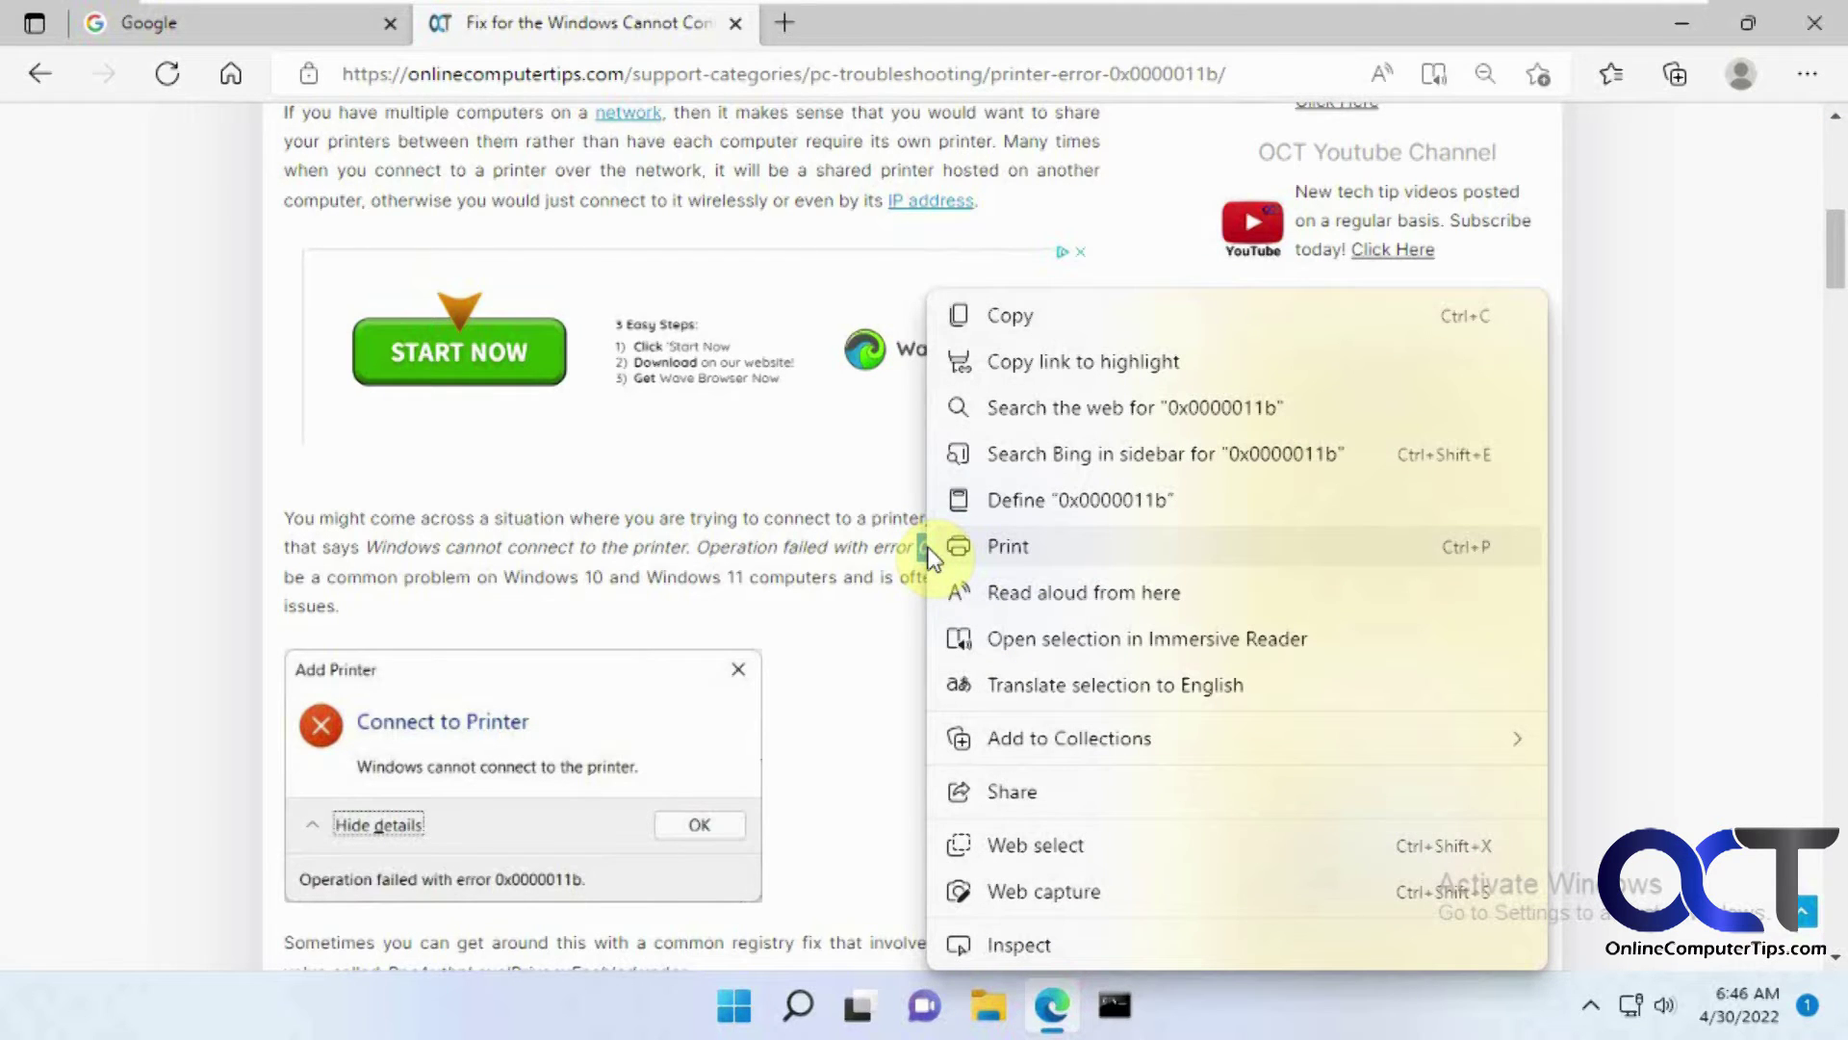
{"action": "left_click", "coordinate": [1050, 455]}
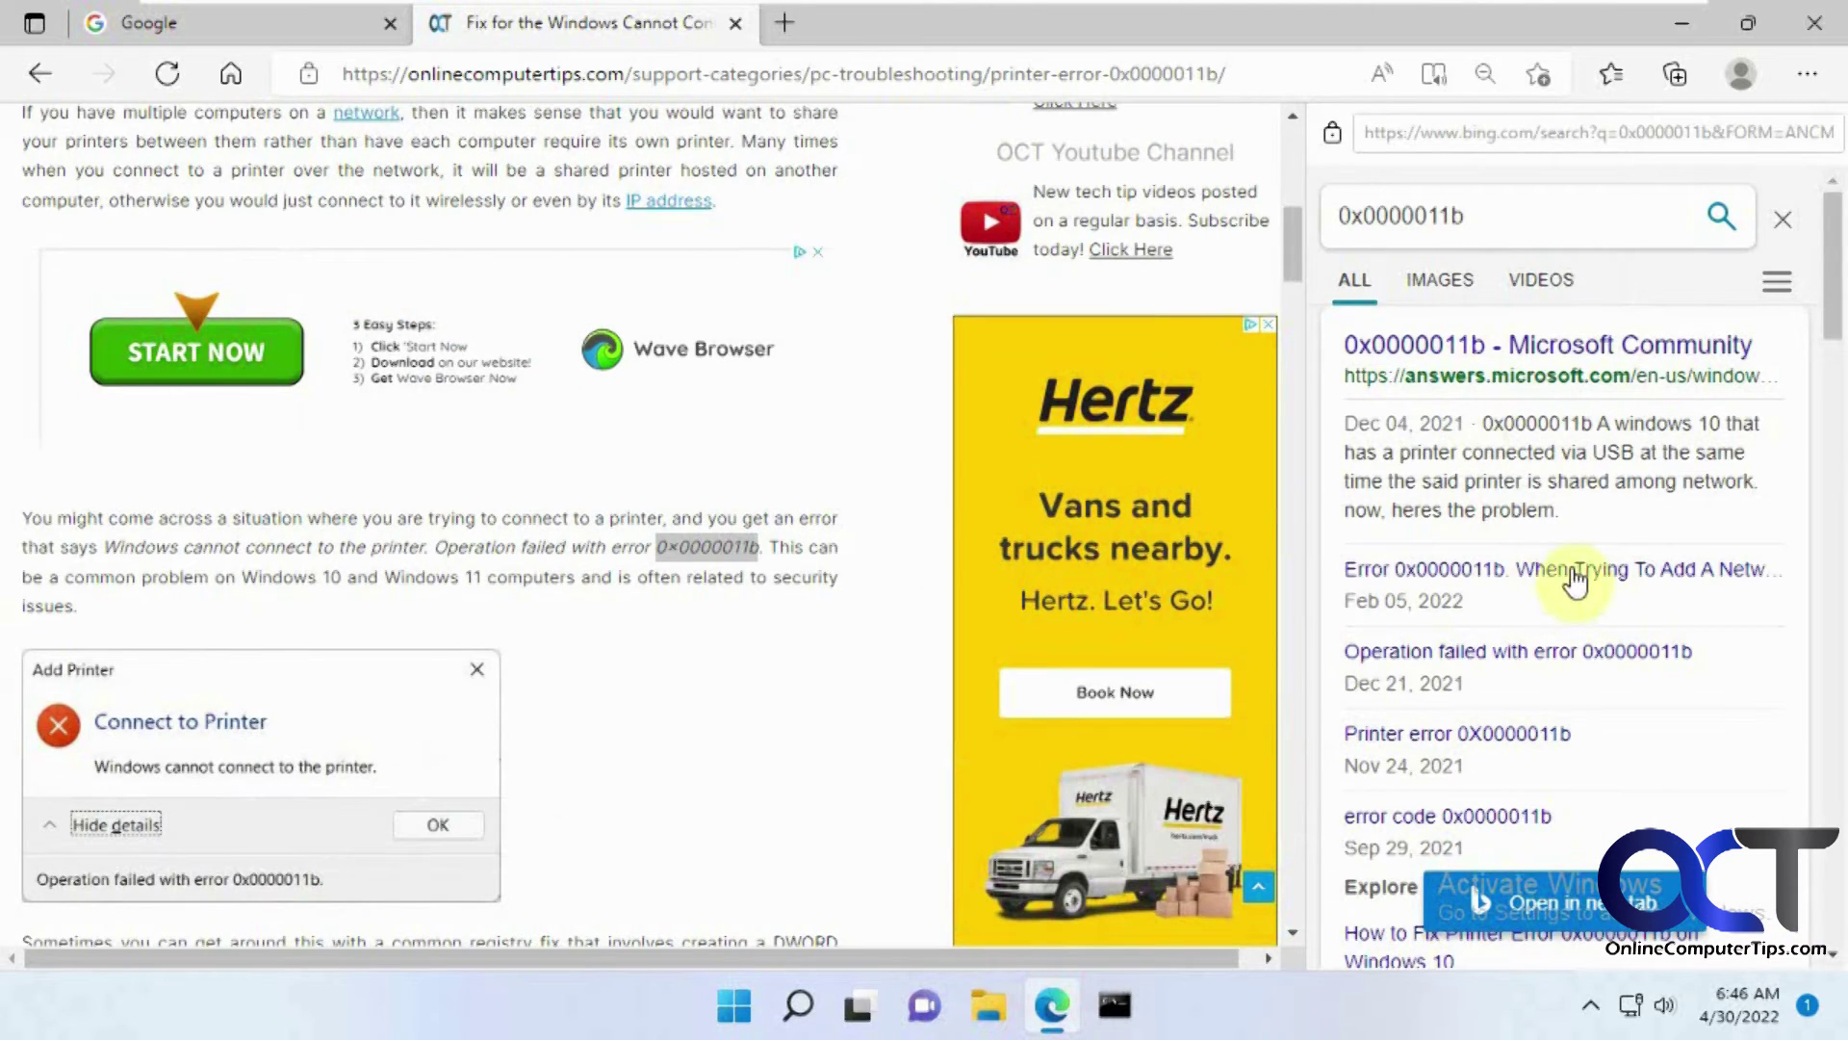
{"action": "scroll", "coordinate": [1566, 578], "scroll_direction": "down", "scroll_amount": 2}
{"action": "scroll", "coordinate": [1583, 459], "scroll_direction": "down", "scroll_amount": 1}
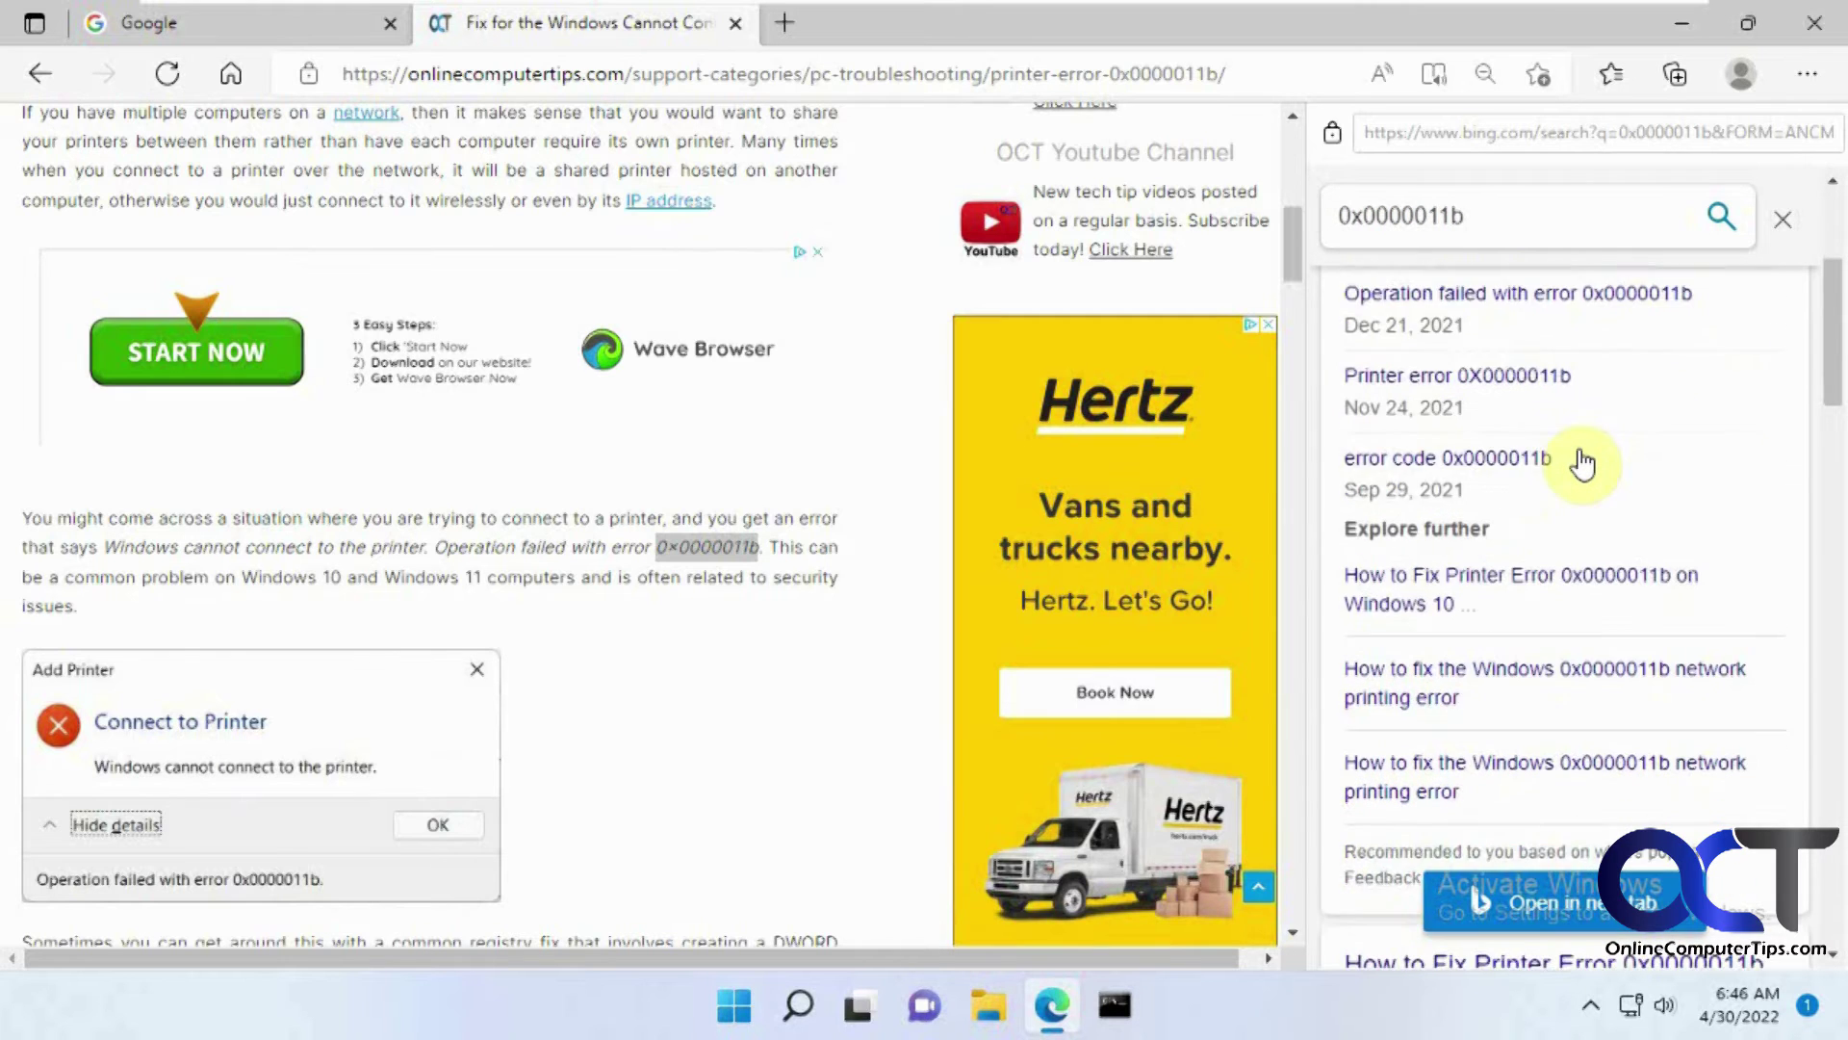
{"action": "scroll", "coordinate": [1579, 452], "scroll_direction": "down", "scroll_amount": 2}
{"action": "scroll", "coordinate": [1579, 456], "scroll_direction": "up", "scroll_amount": 5}
{"action": "scroll", "coordinate": [1581, 484], "scroll_direction": "down", "scroll_amount": 4}
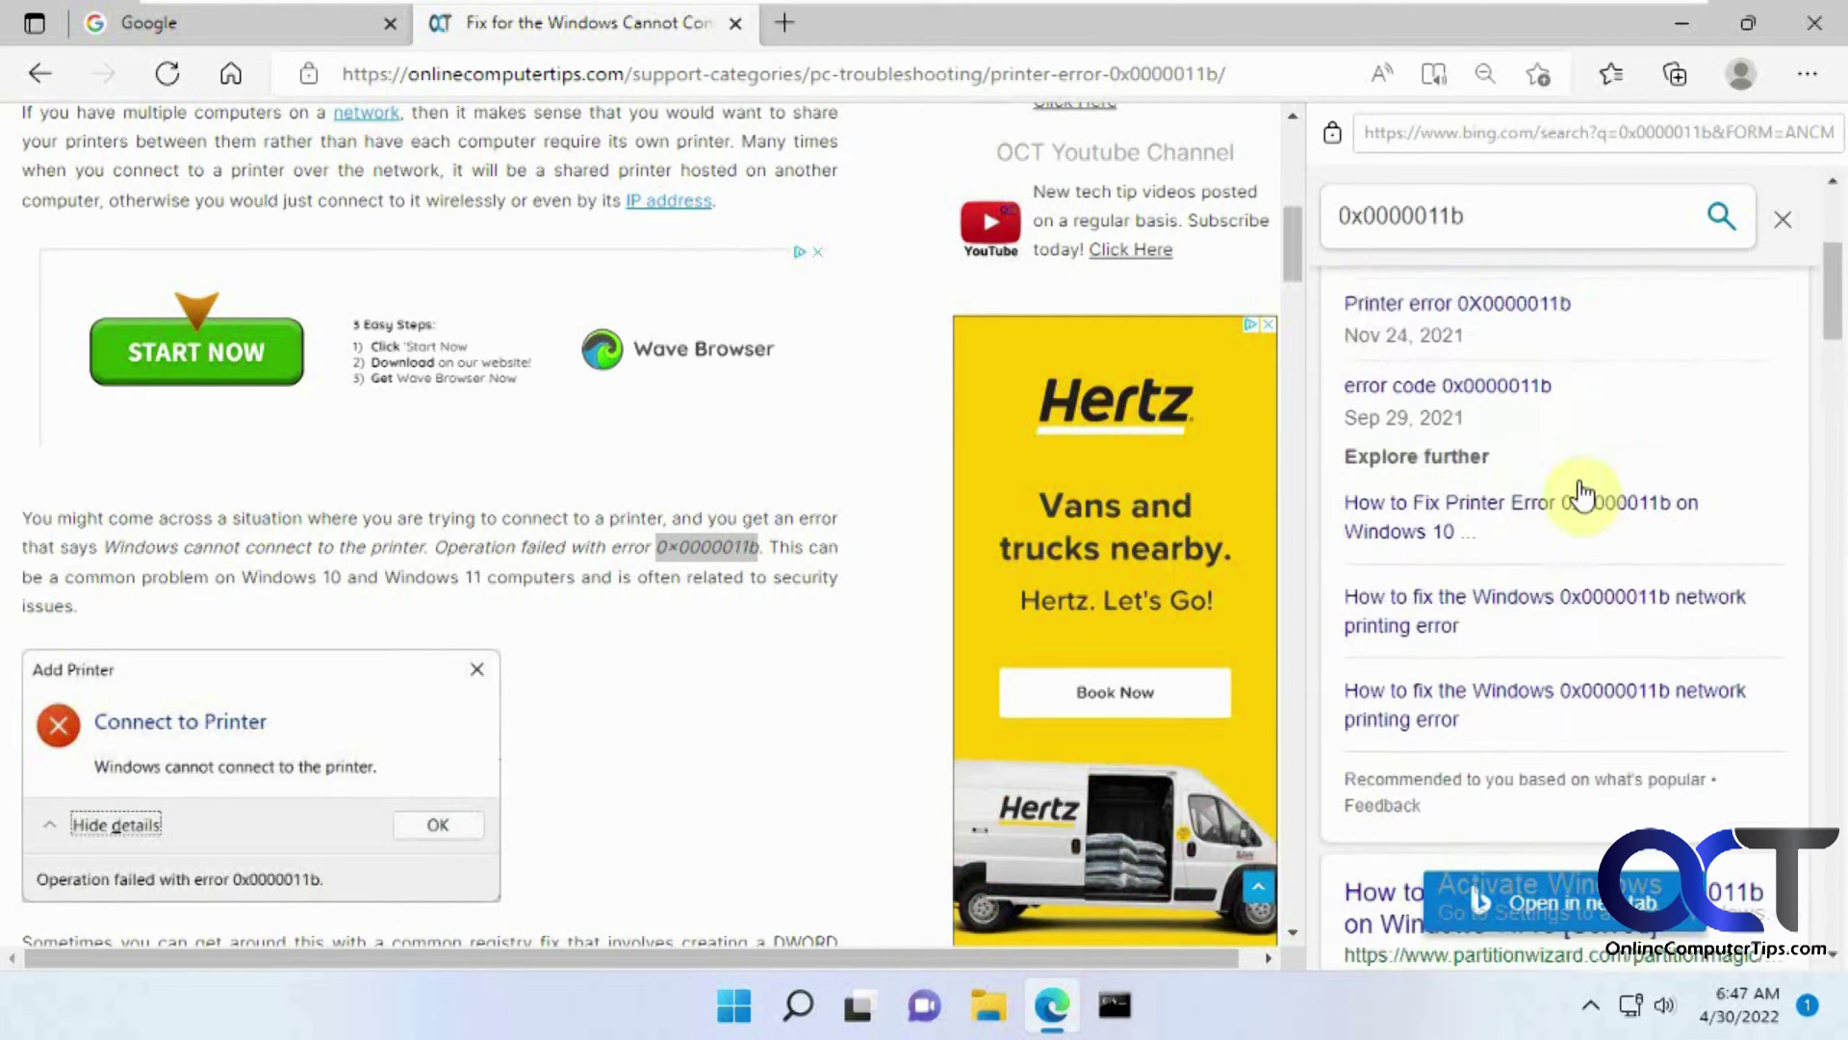
{"action": "scroll", "coordinate": [1579, 491], "scroll_direction": "down", "scroll_amount": 2}
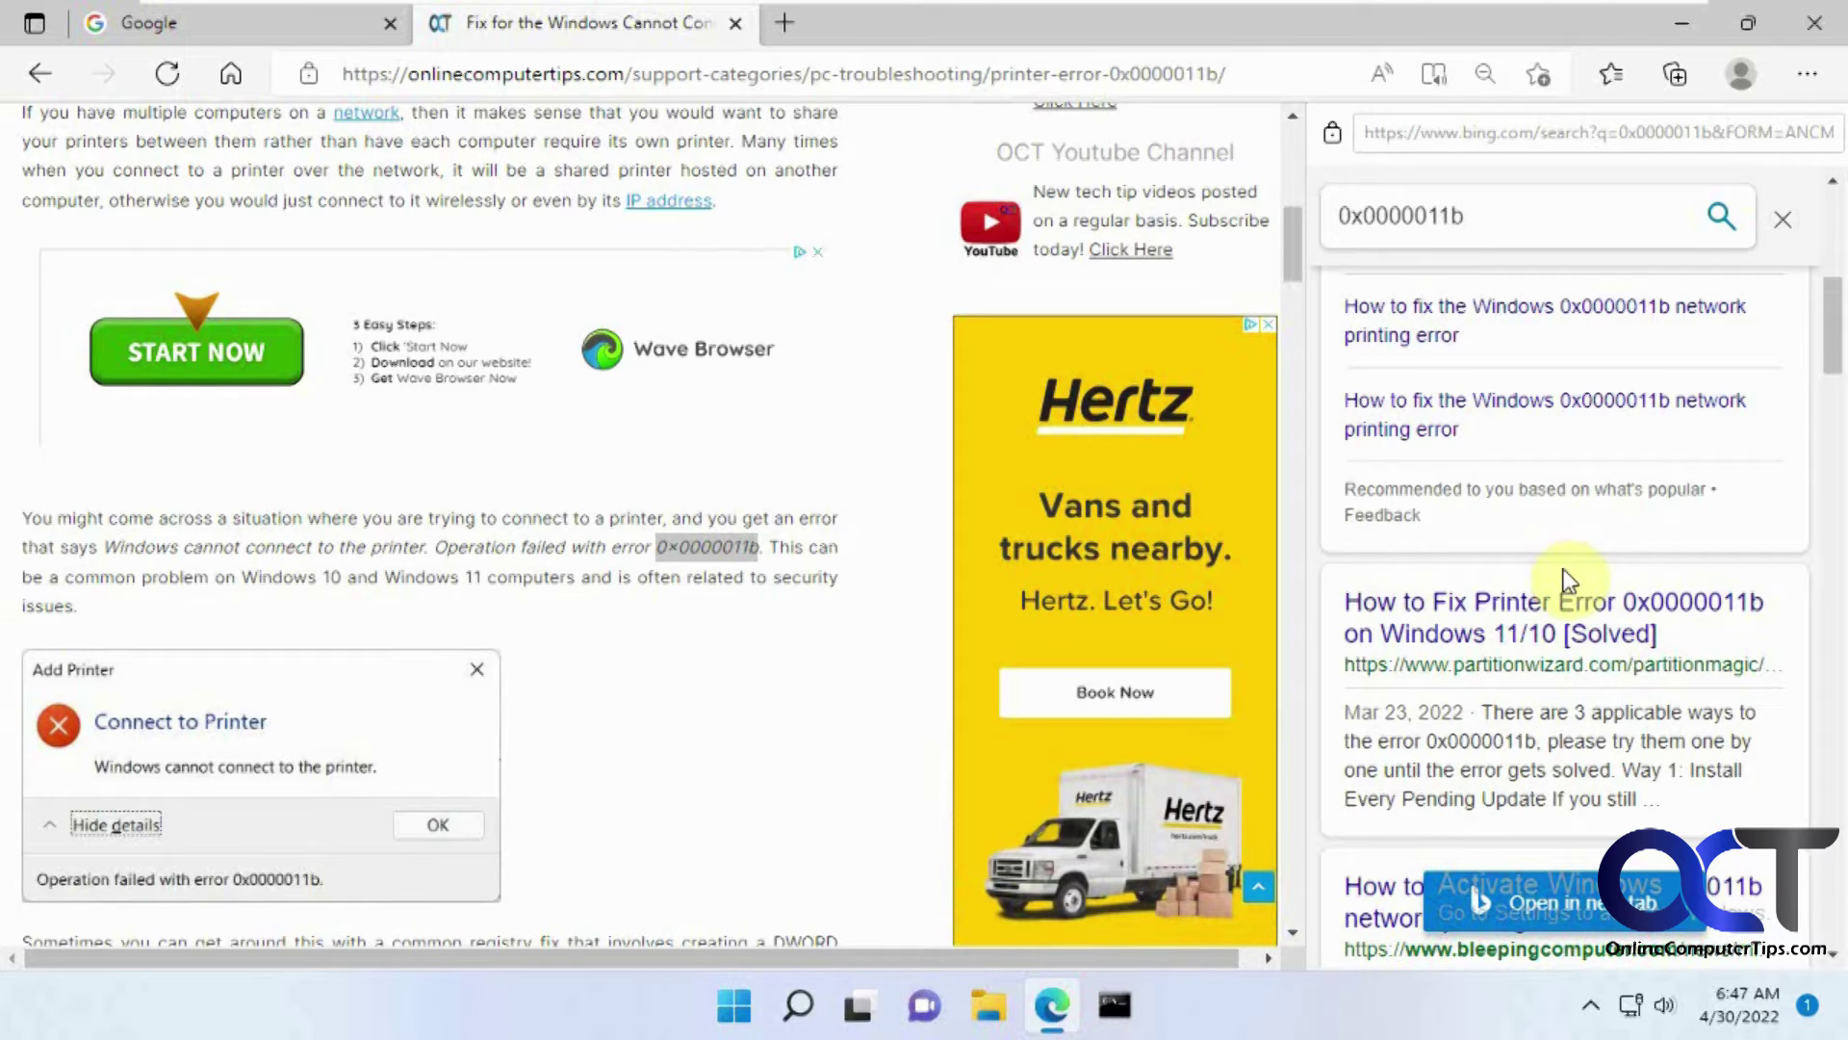
{"action": "scroll", "coordinate": [1567, 581], "scroll_direction": "down", "scroll_amount": 1}
{"action": "scroll", "coordinate": [1570, 585], "scroll_direction": "down", "scroll_amount": 1}
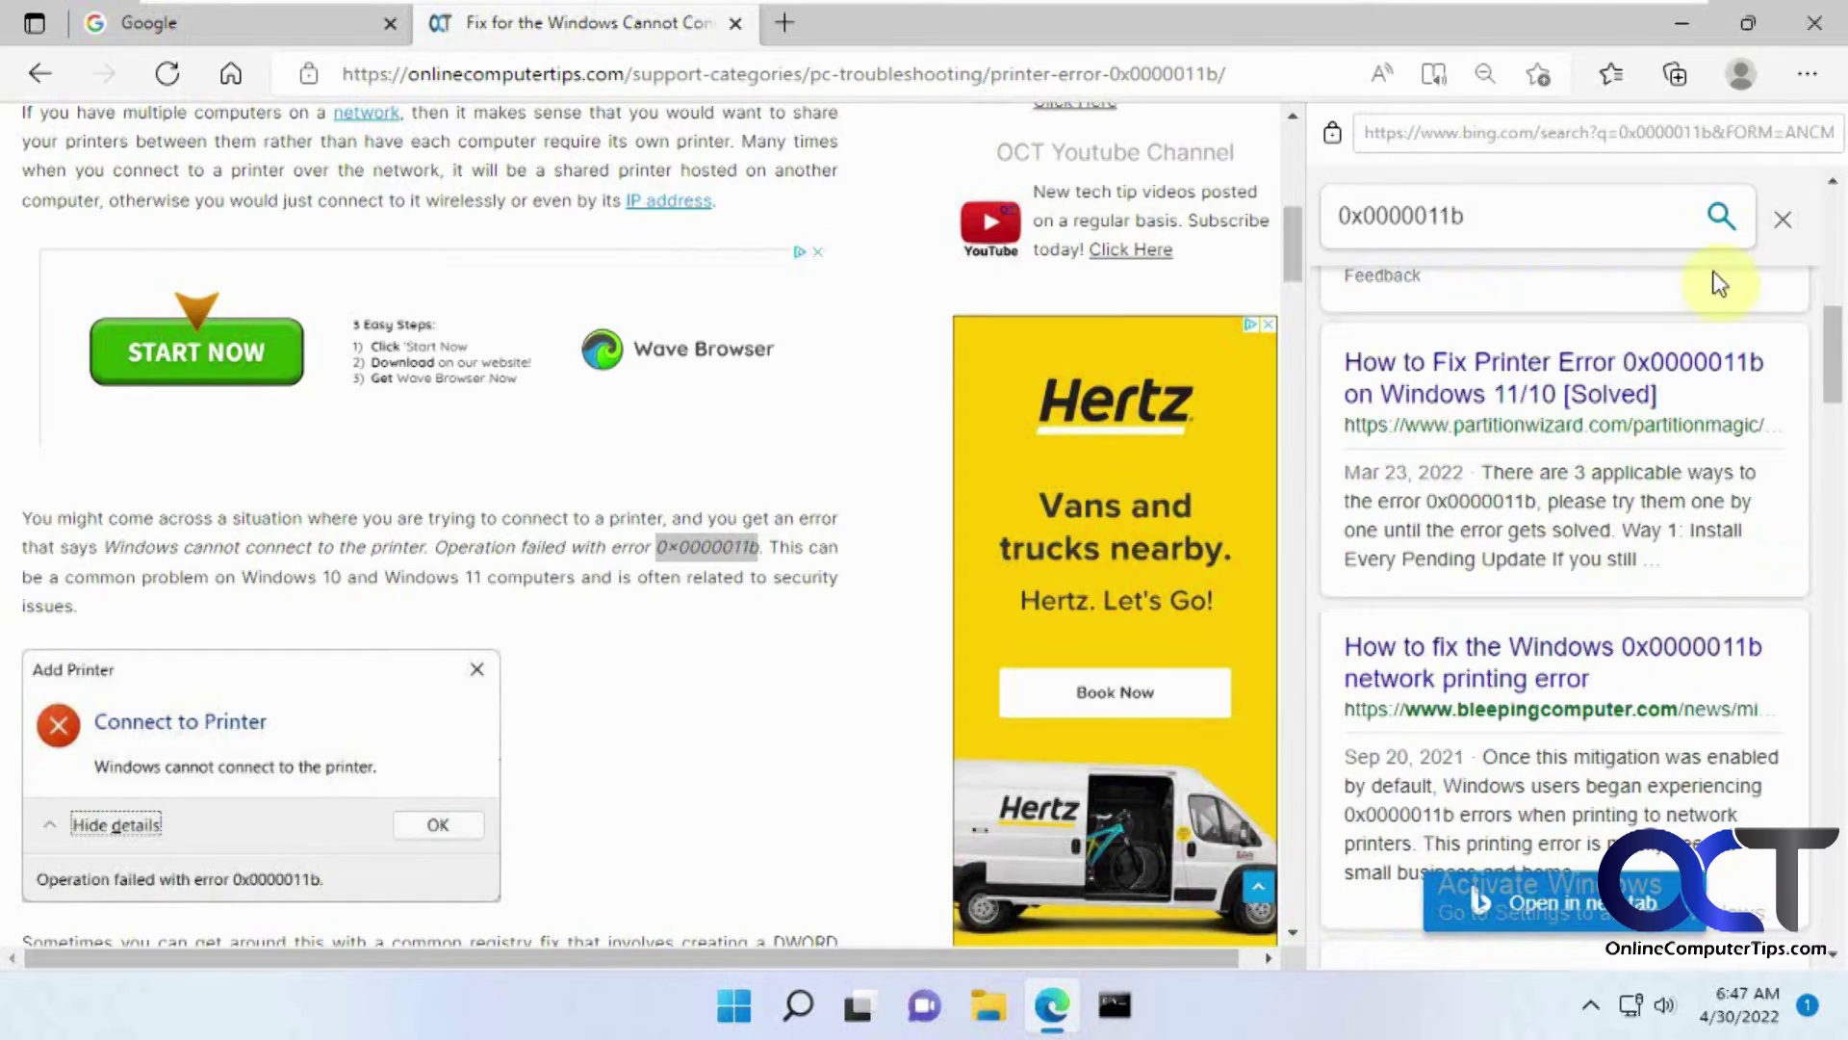
{"action": "left_click", "coordinate": [1783, 219]}
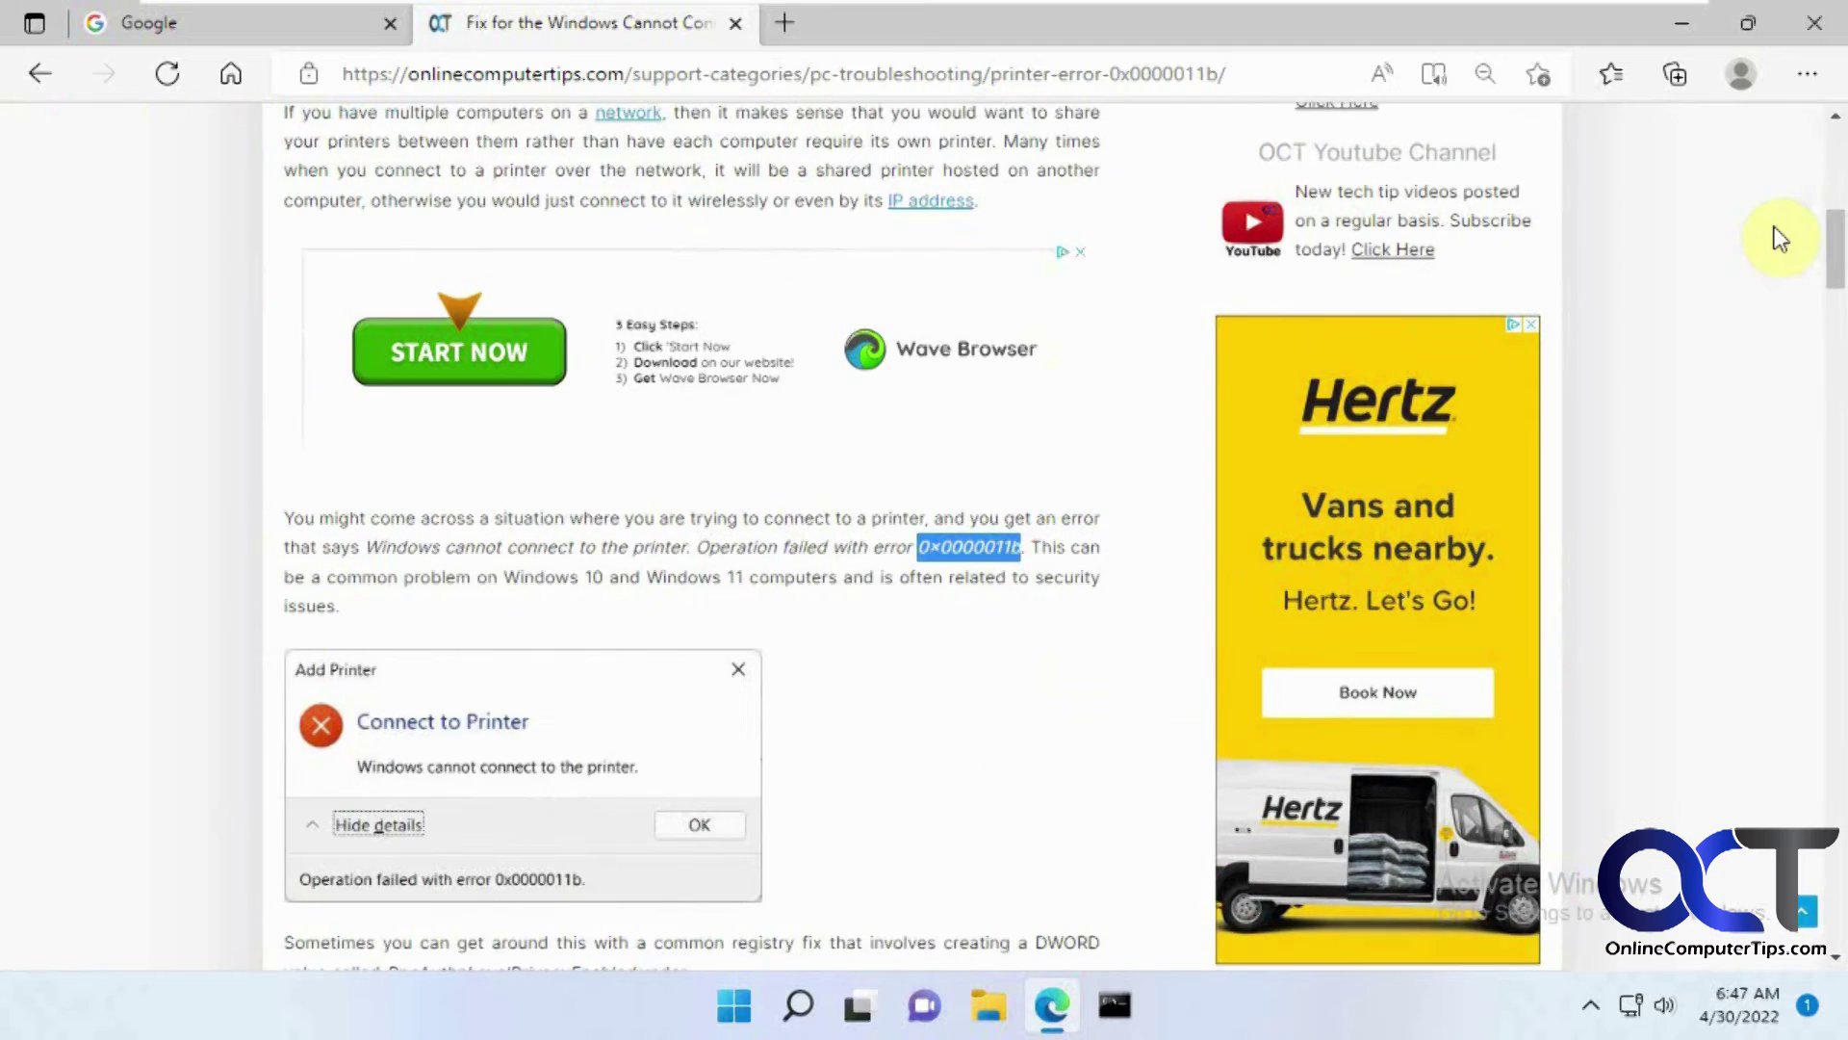
Step: Search the web for "0x0000011b" in a new tab, then return to the article
{"action": "right_click", "coordinate": [962, 563]}
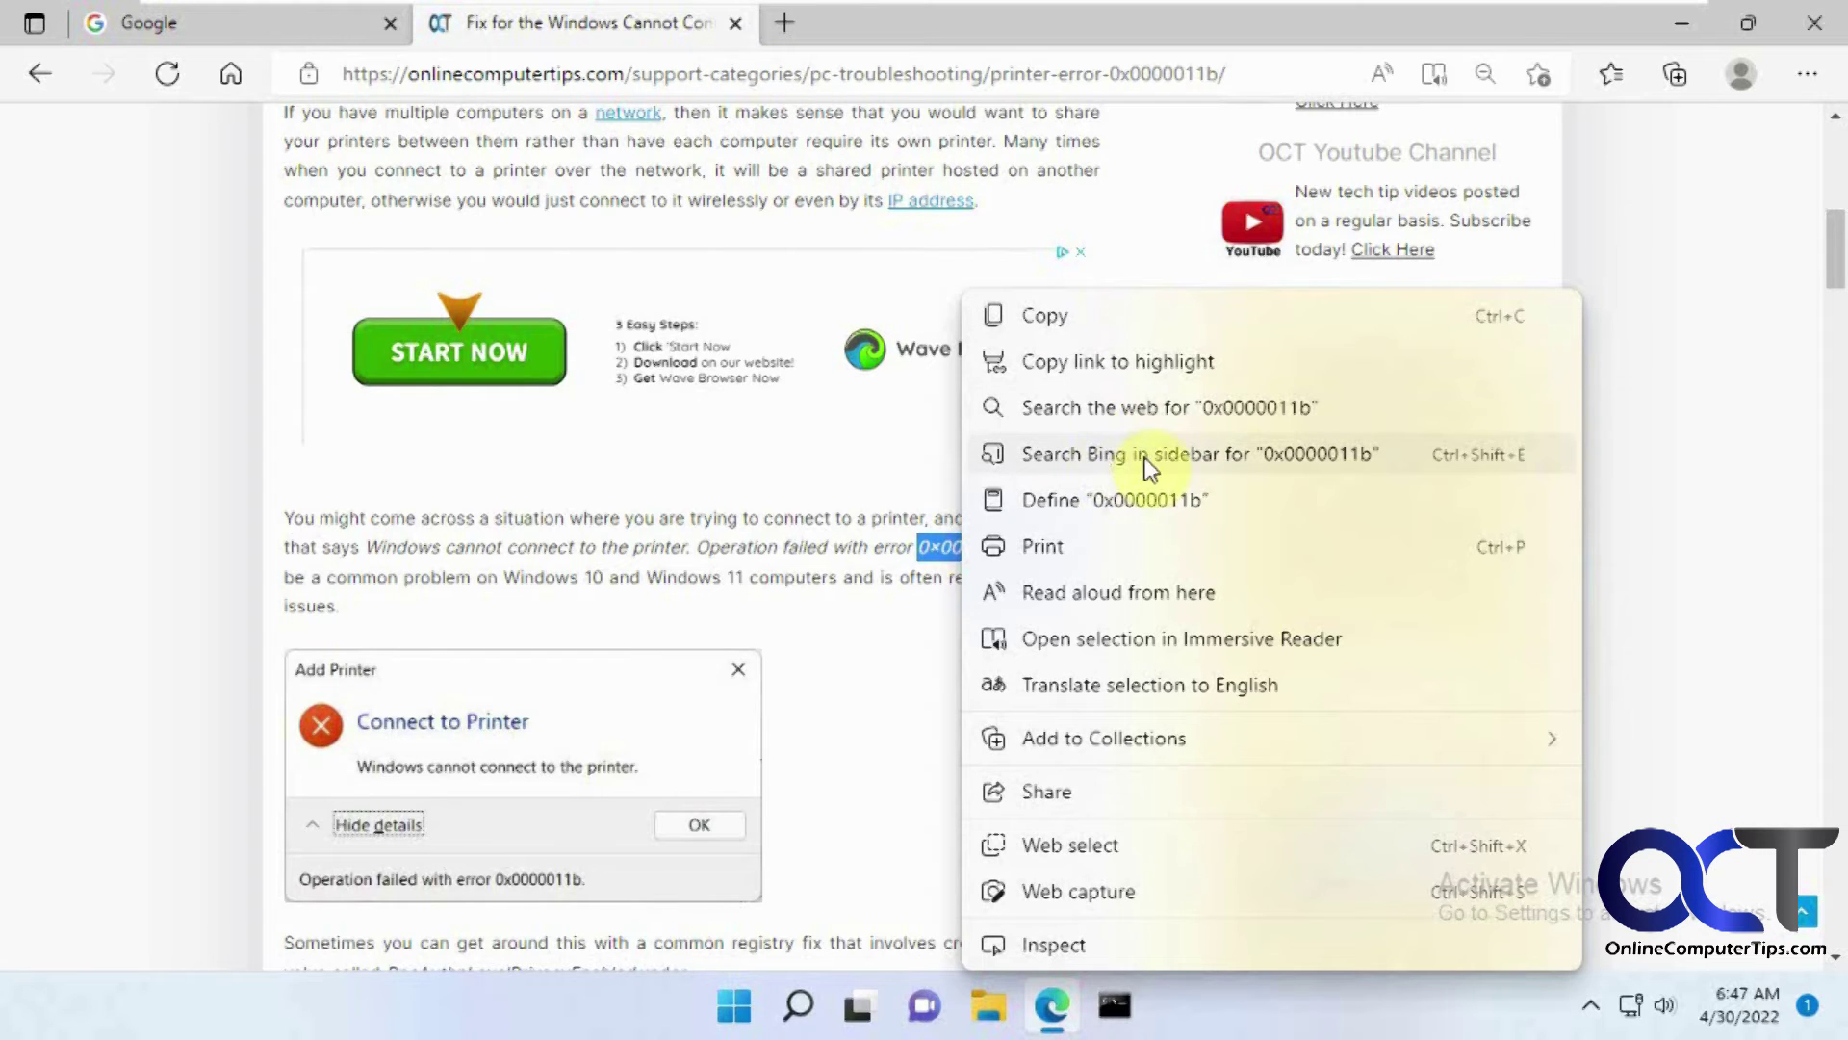
{"action": "left_click", "coordinate": [1177, 415]}
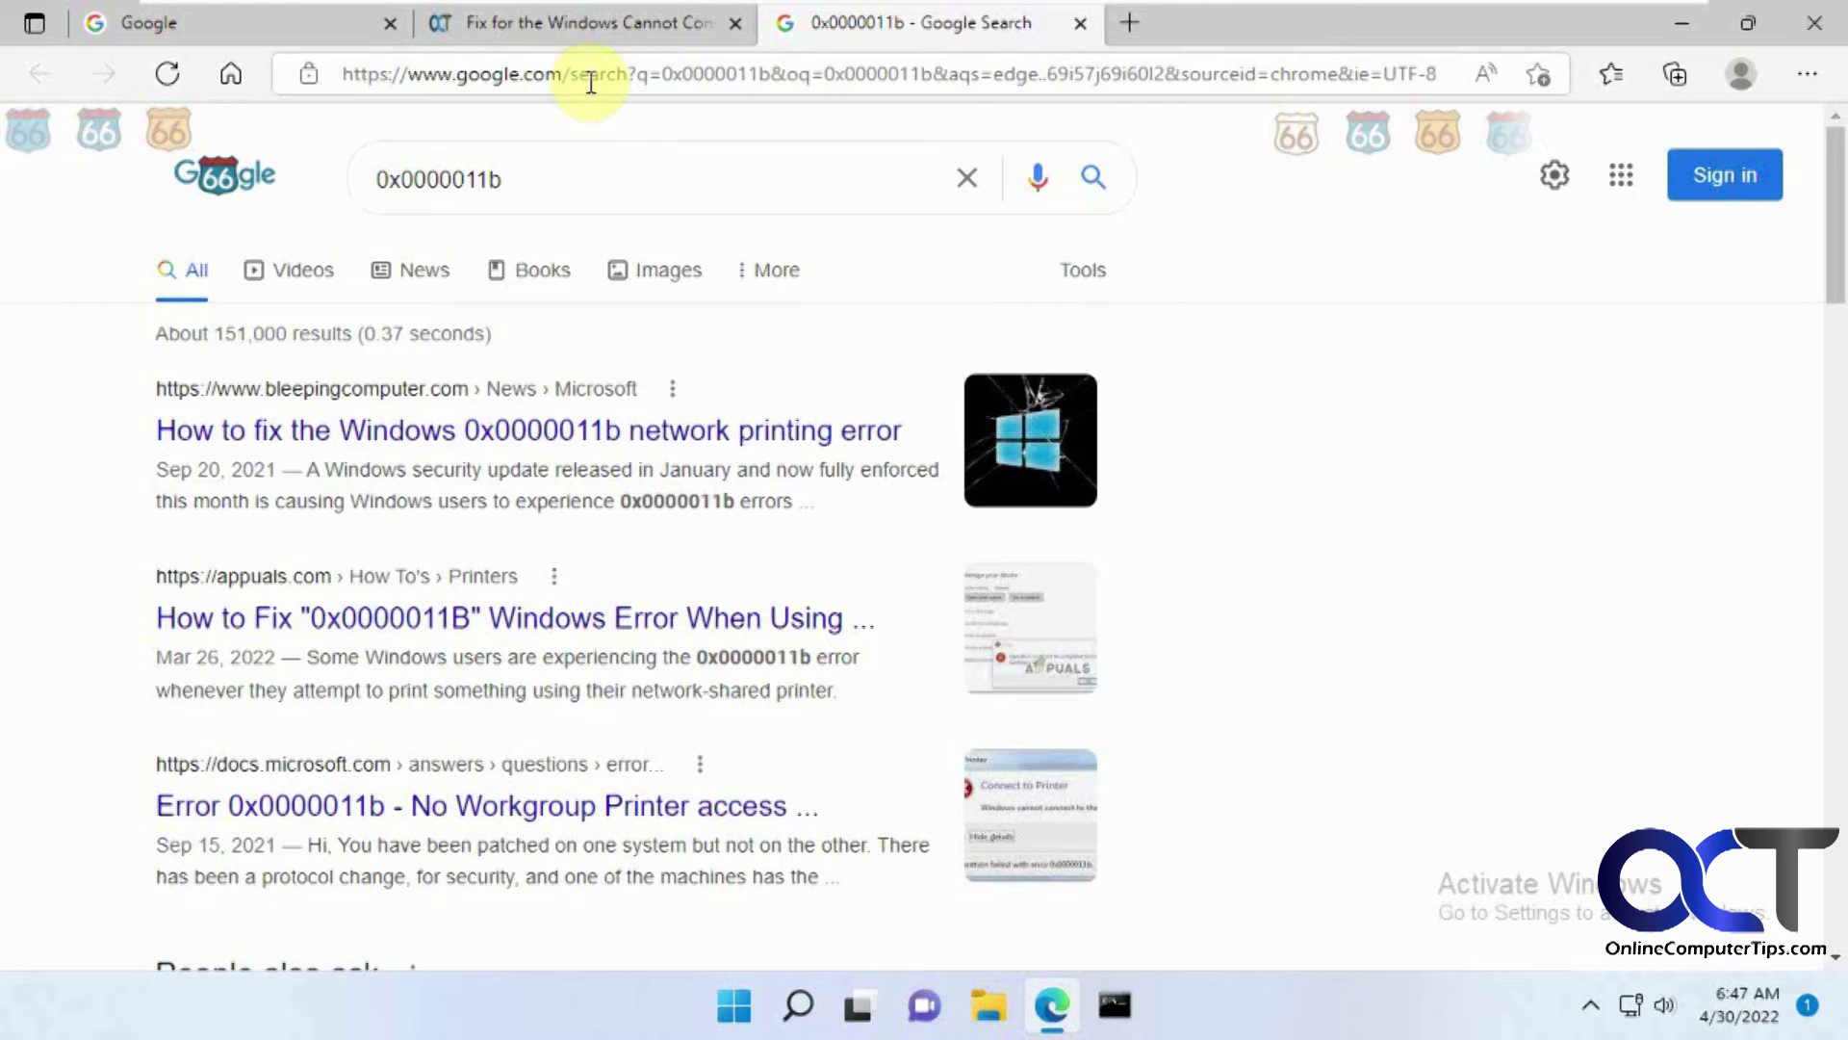
{"action": "left_click", "coordinate": [626, 32]}
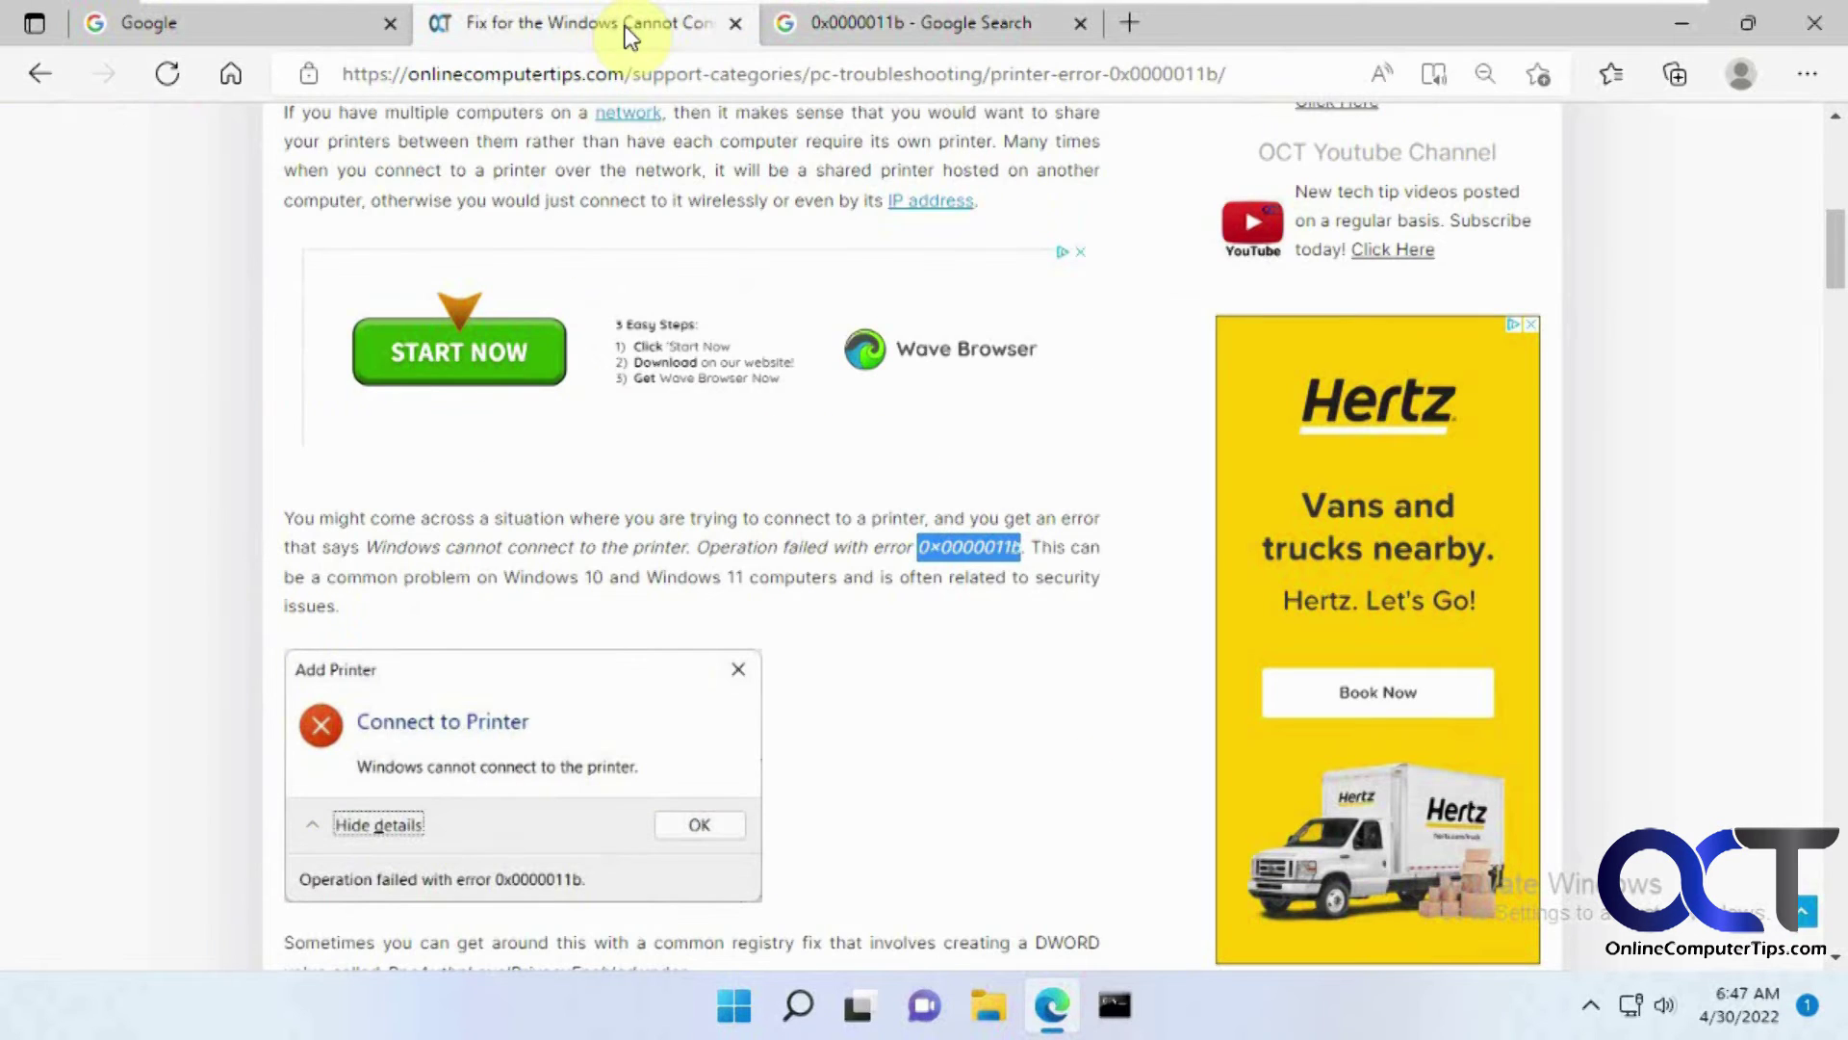
{"action": "right_click", "coordinate": [981, 553]}
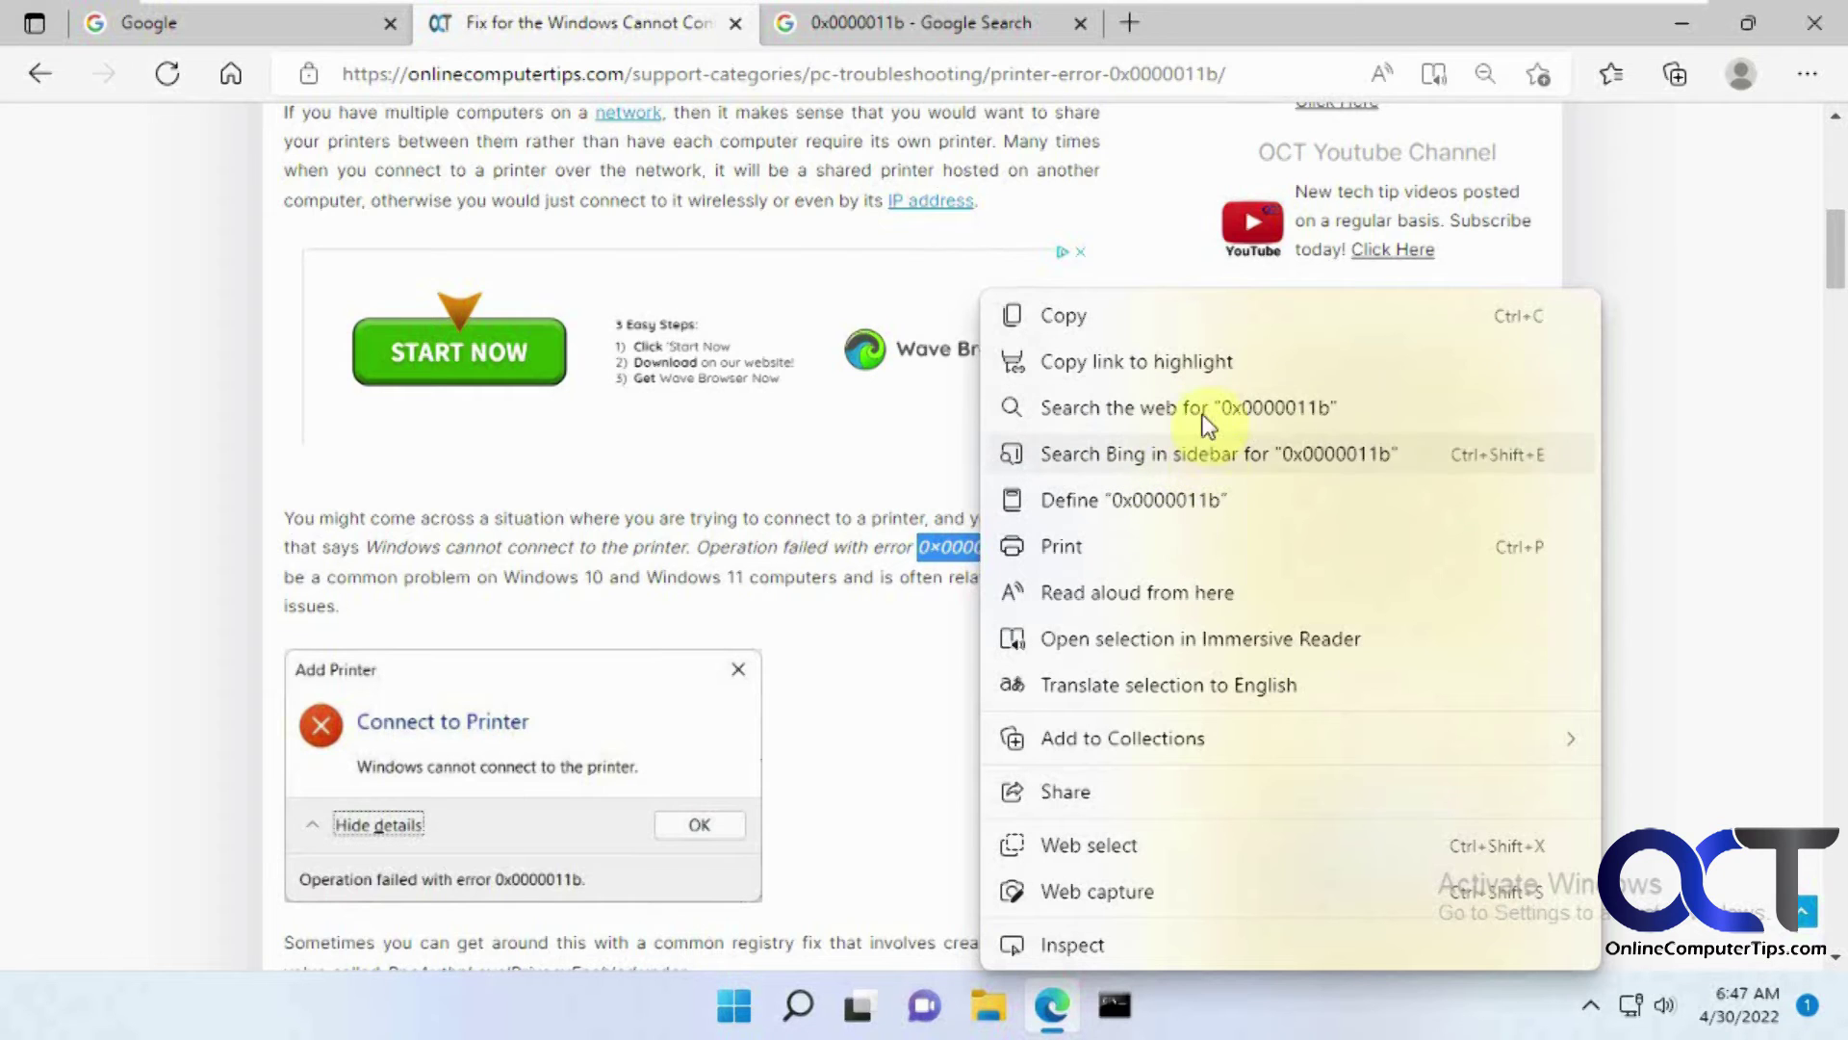
{"action": "left_click", "coordinate": [925, 451]}
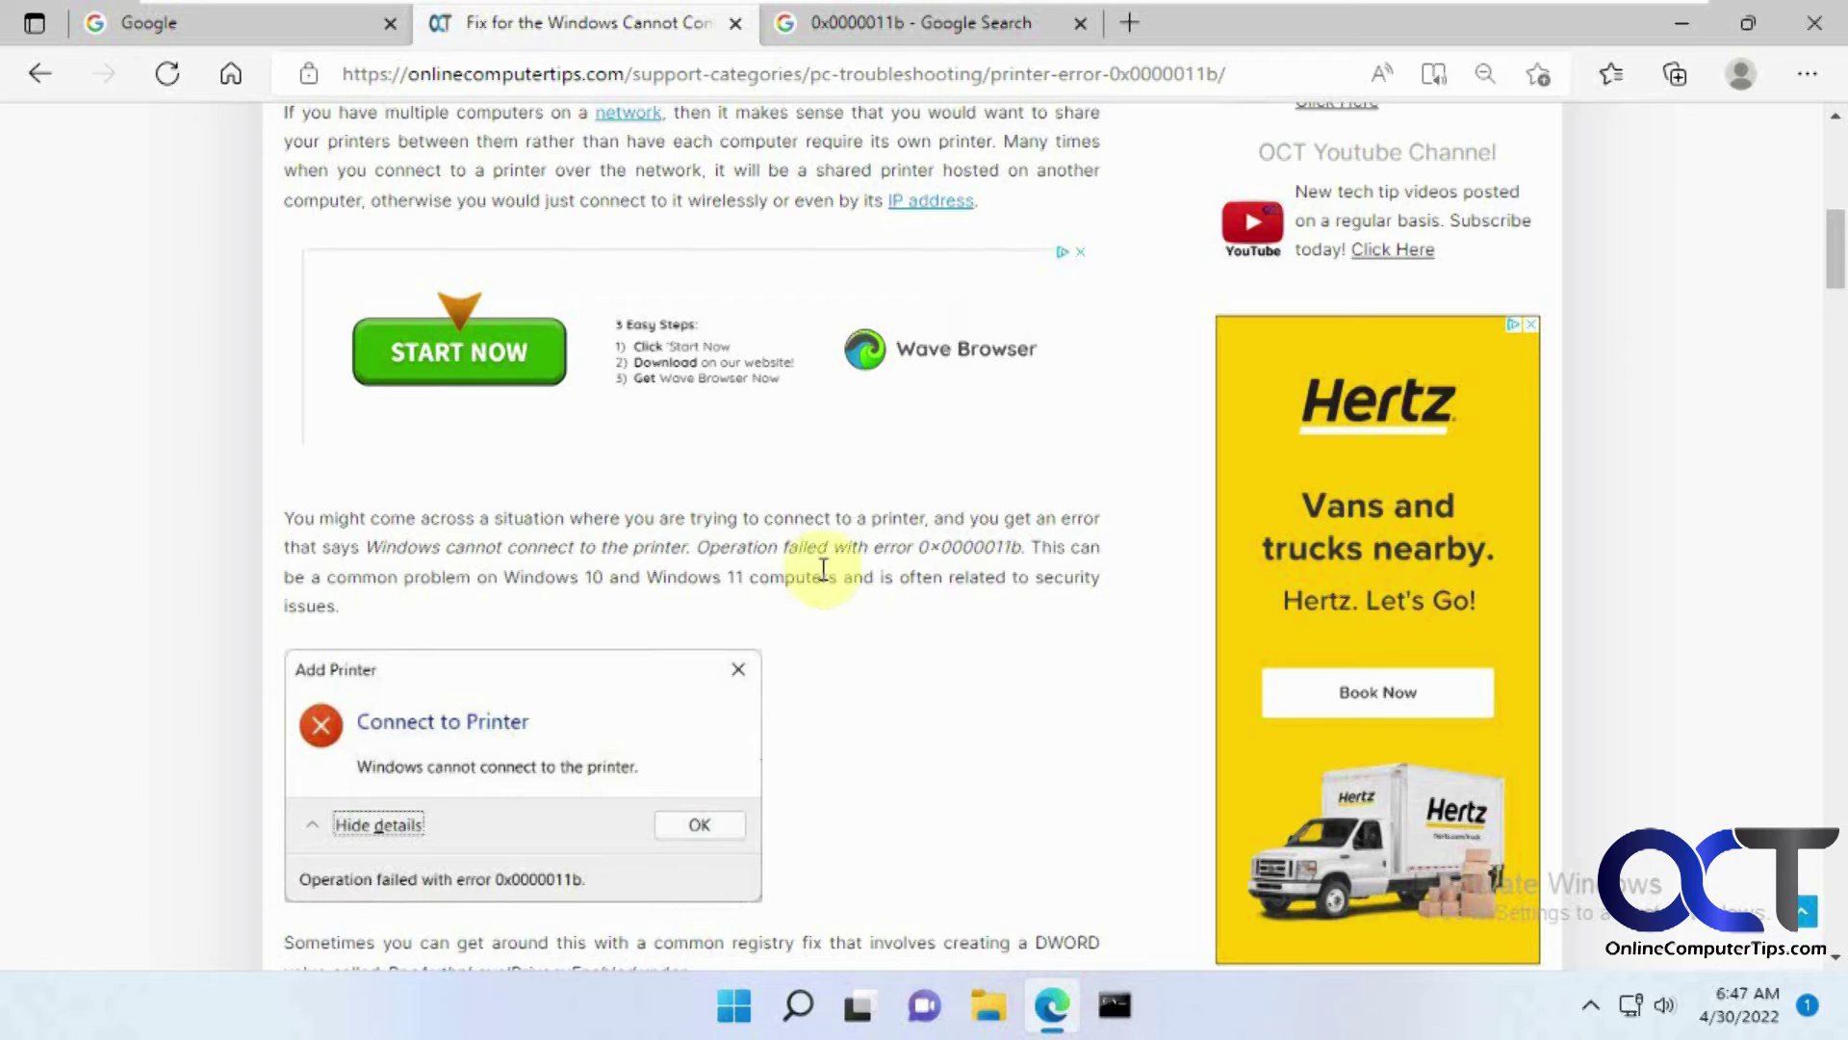
Step: Define 'Operation', open its fuller Bing sidebar results, then close the sidebar
{"action": "double_click", "coordinate": [740, 548]}
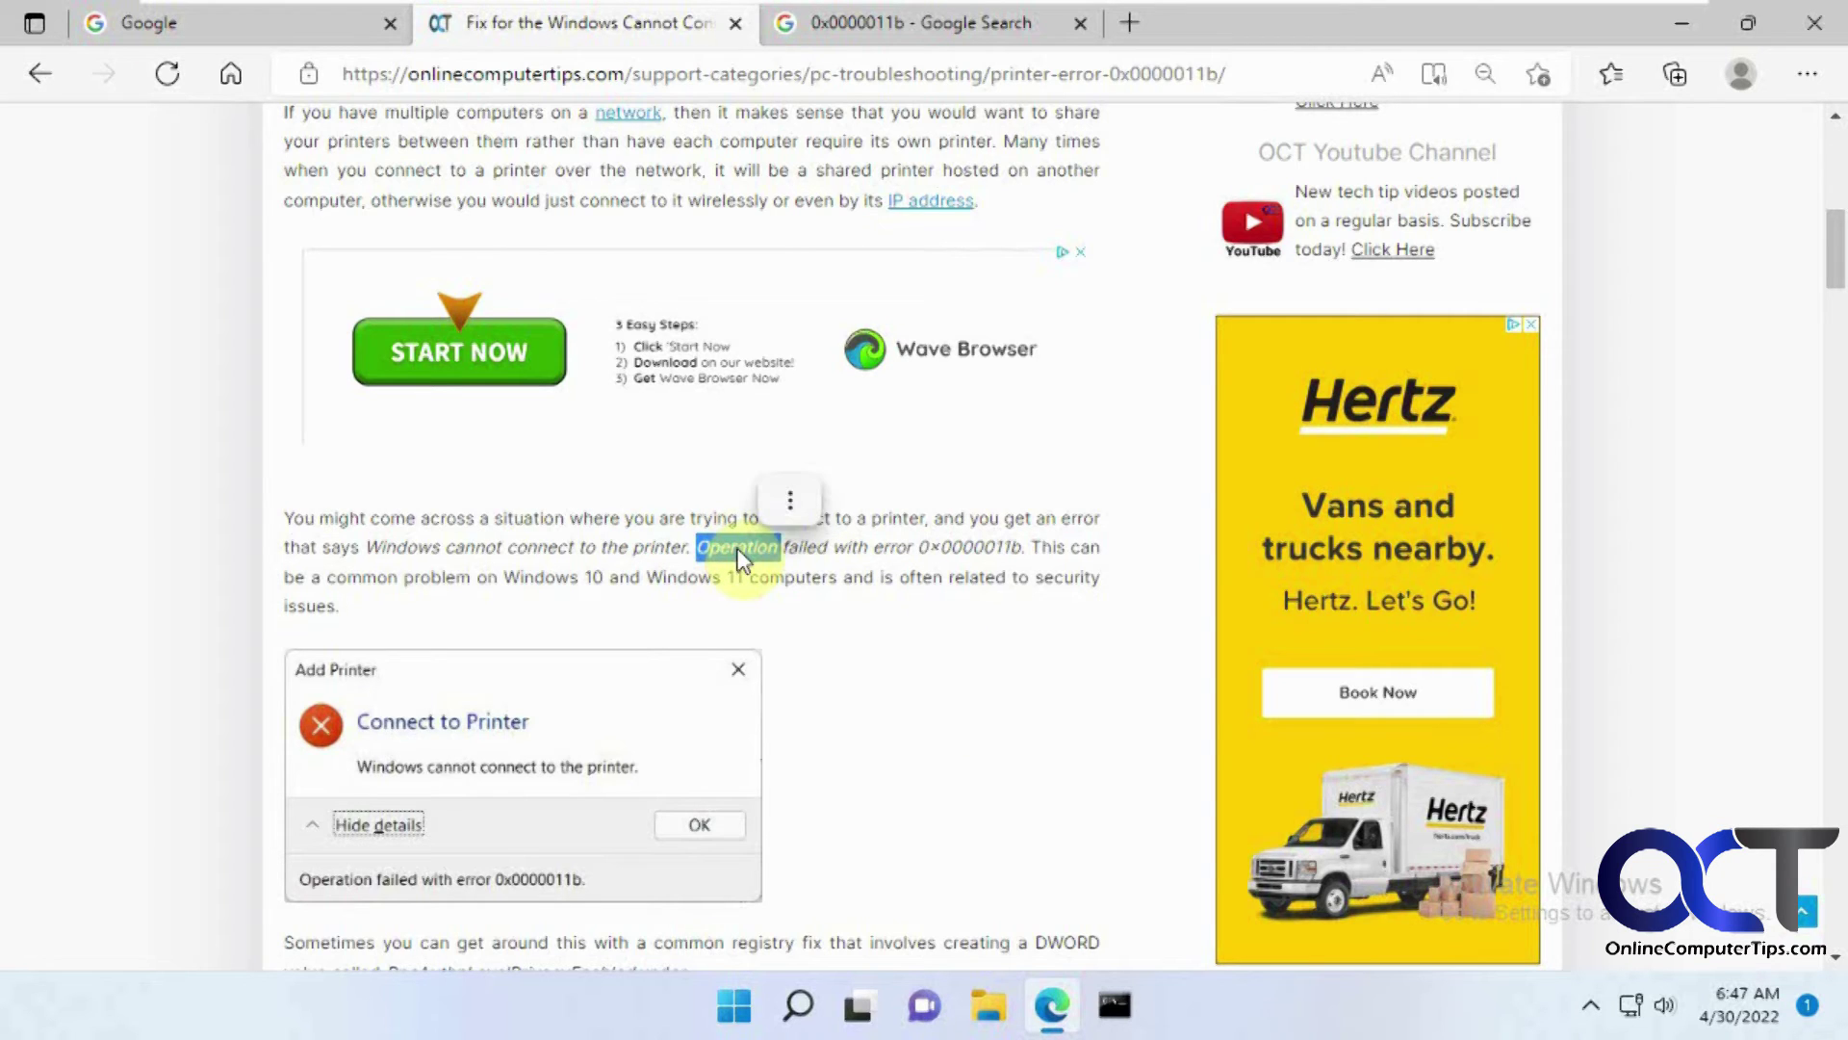
{"action": "right_click", "coordinate": [739, 557]}
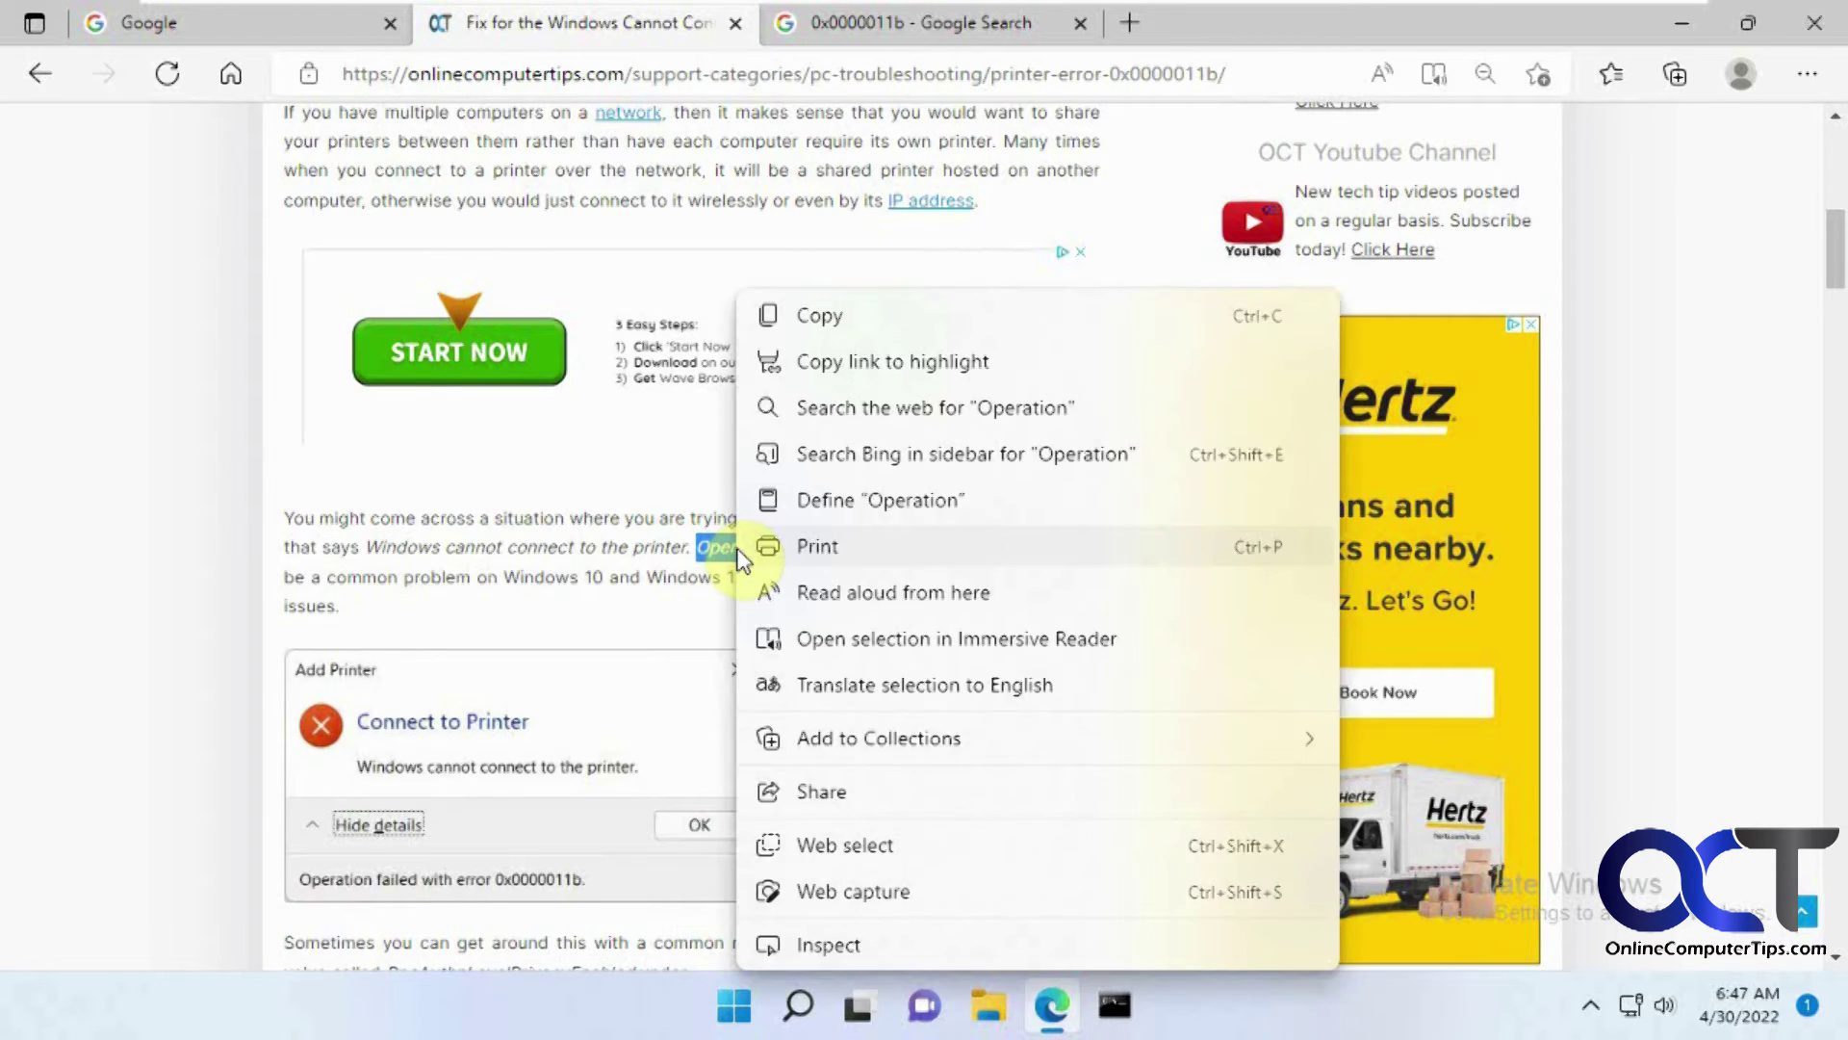
{"action": "left_click", "coordinate": [842, 502]}
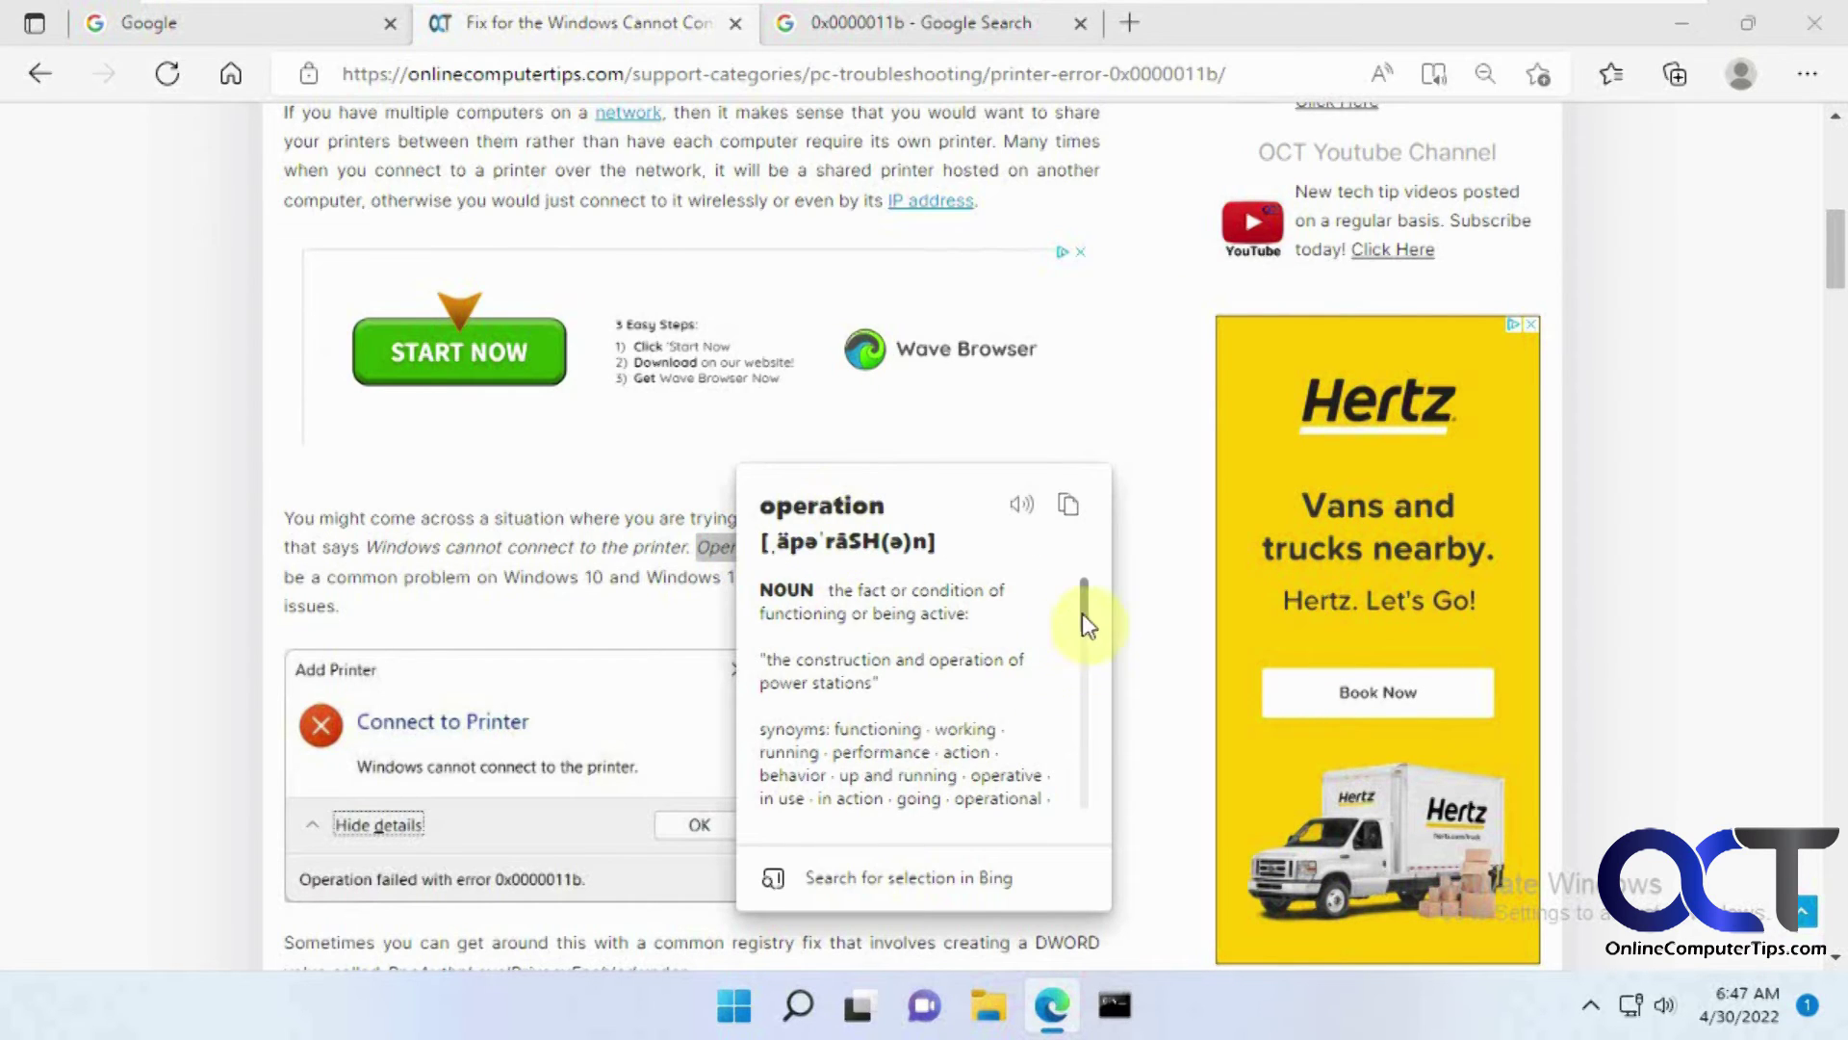
{"action": "scroll", "coordinate": [1068, 693], "scroll_direction": "down", "scroll_amount": 1}
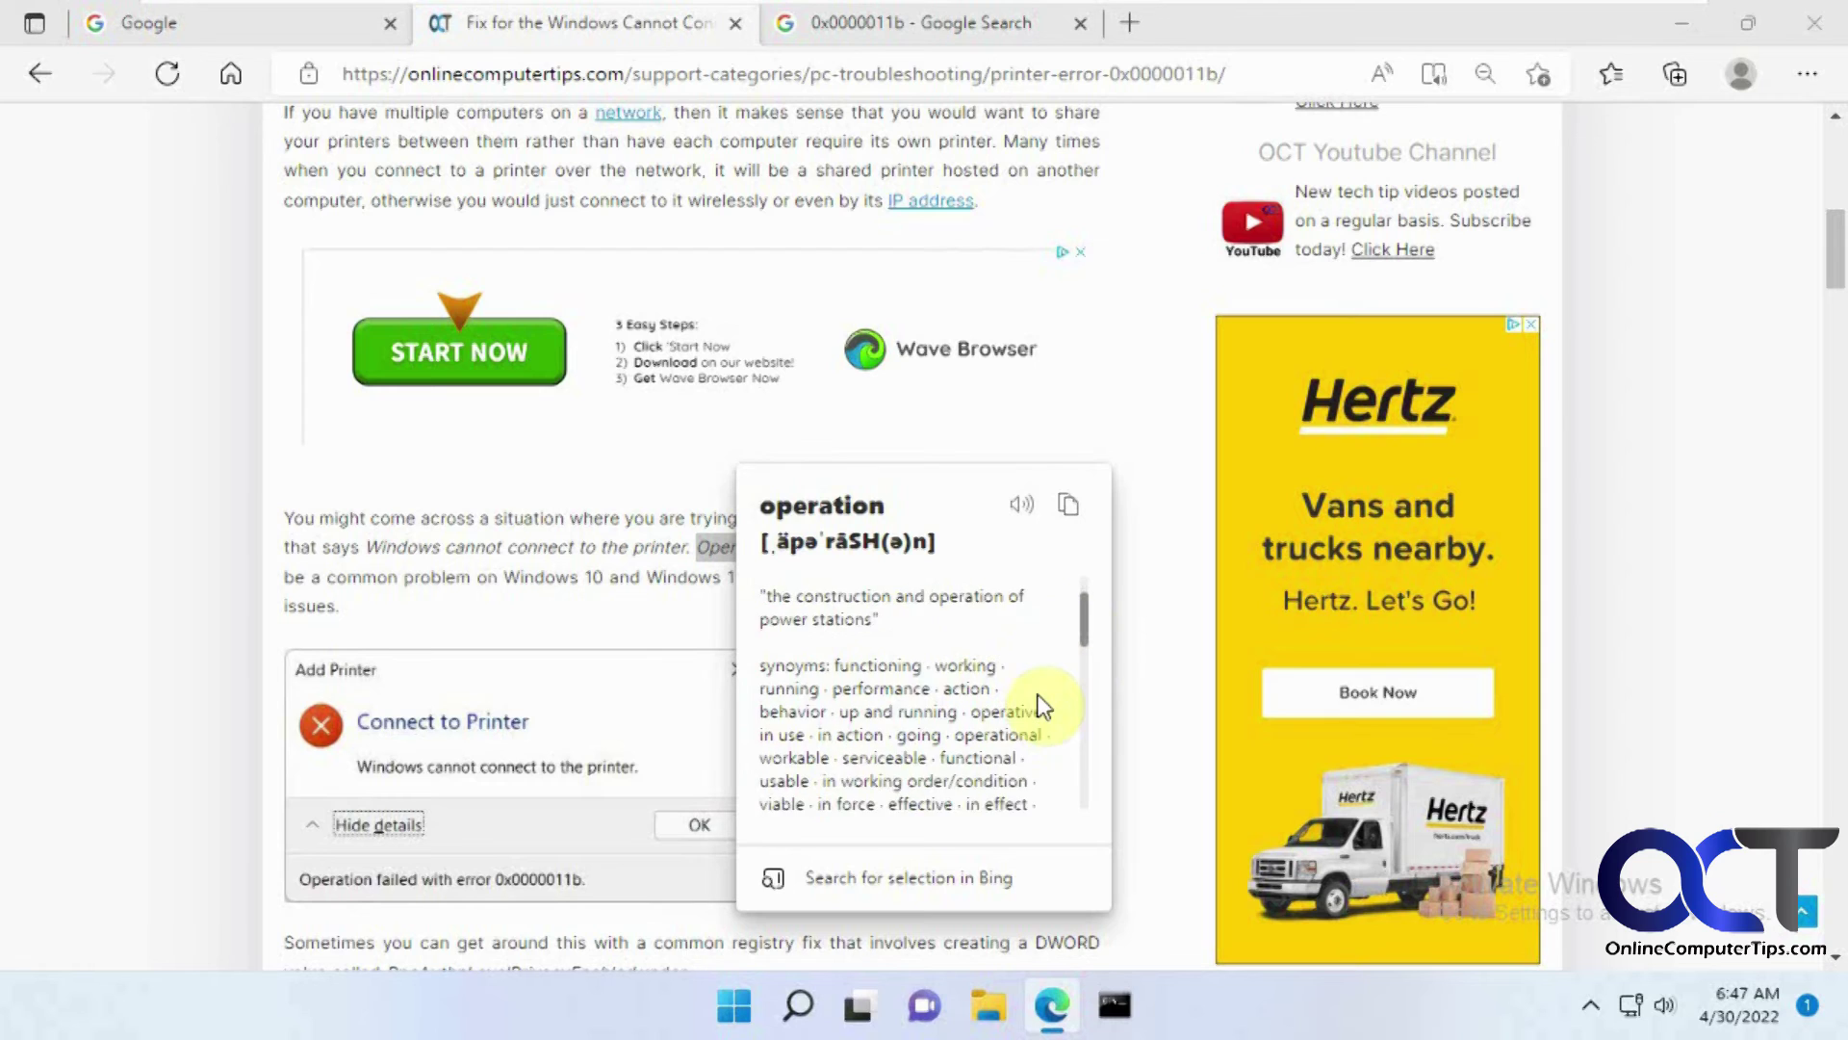
{"action": "scroll", "coordinate": [1040, 703], "scroll_direction": "down", "scroll_amount": 1}
{"action": "scroll", "coordinate": [1042, 705], "scroll_direction": "down", "scroll_amount": 1}
{"action": "scroll", "coordinate": [1042, 706], "scroll_direction": "down", "scroll_amount": 1}
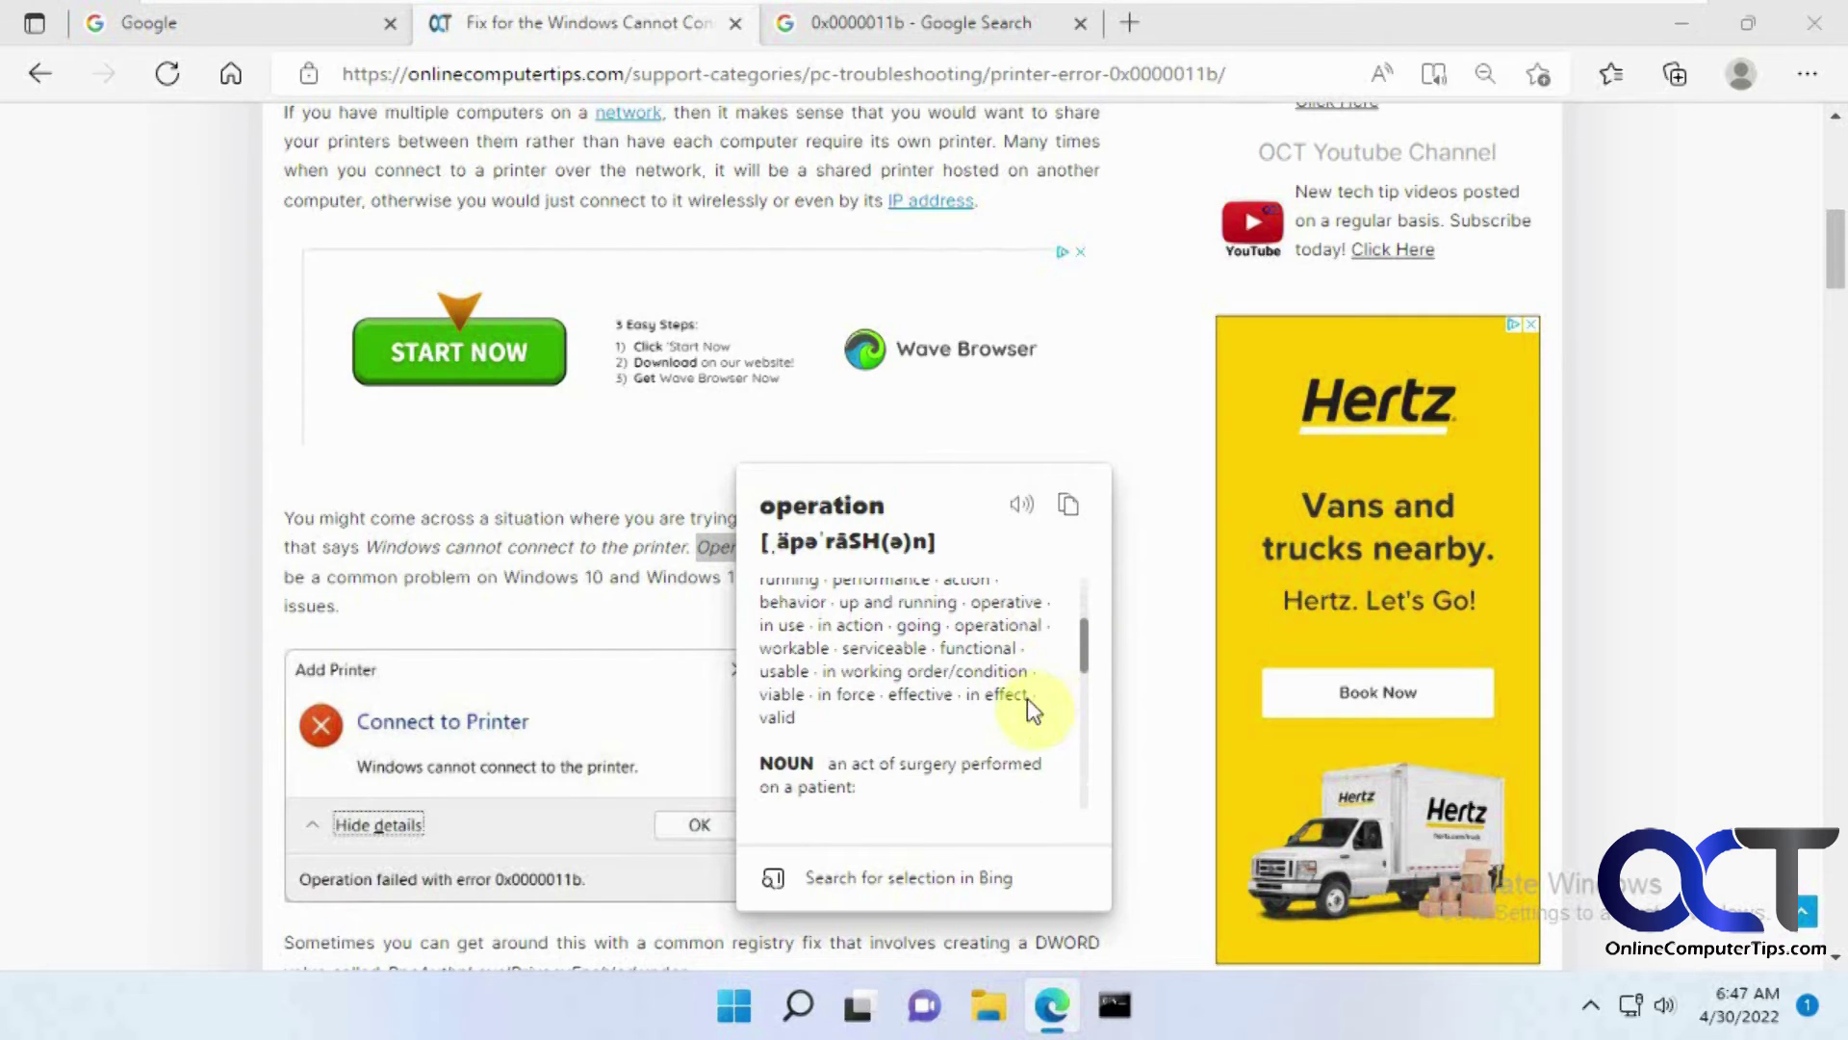
{"action": "left_click", "coordinate": [925, 874]}
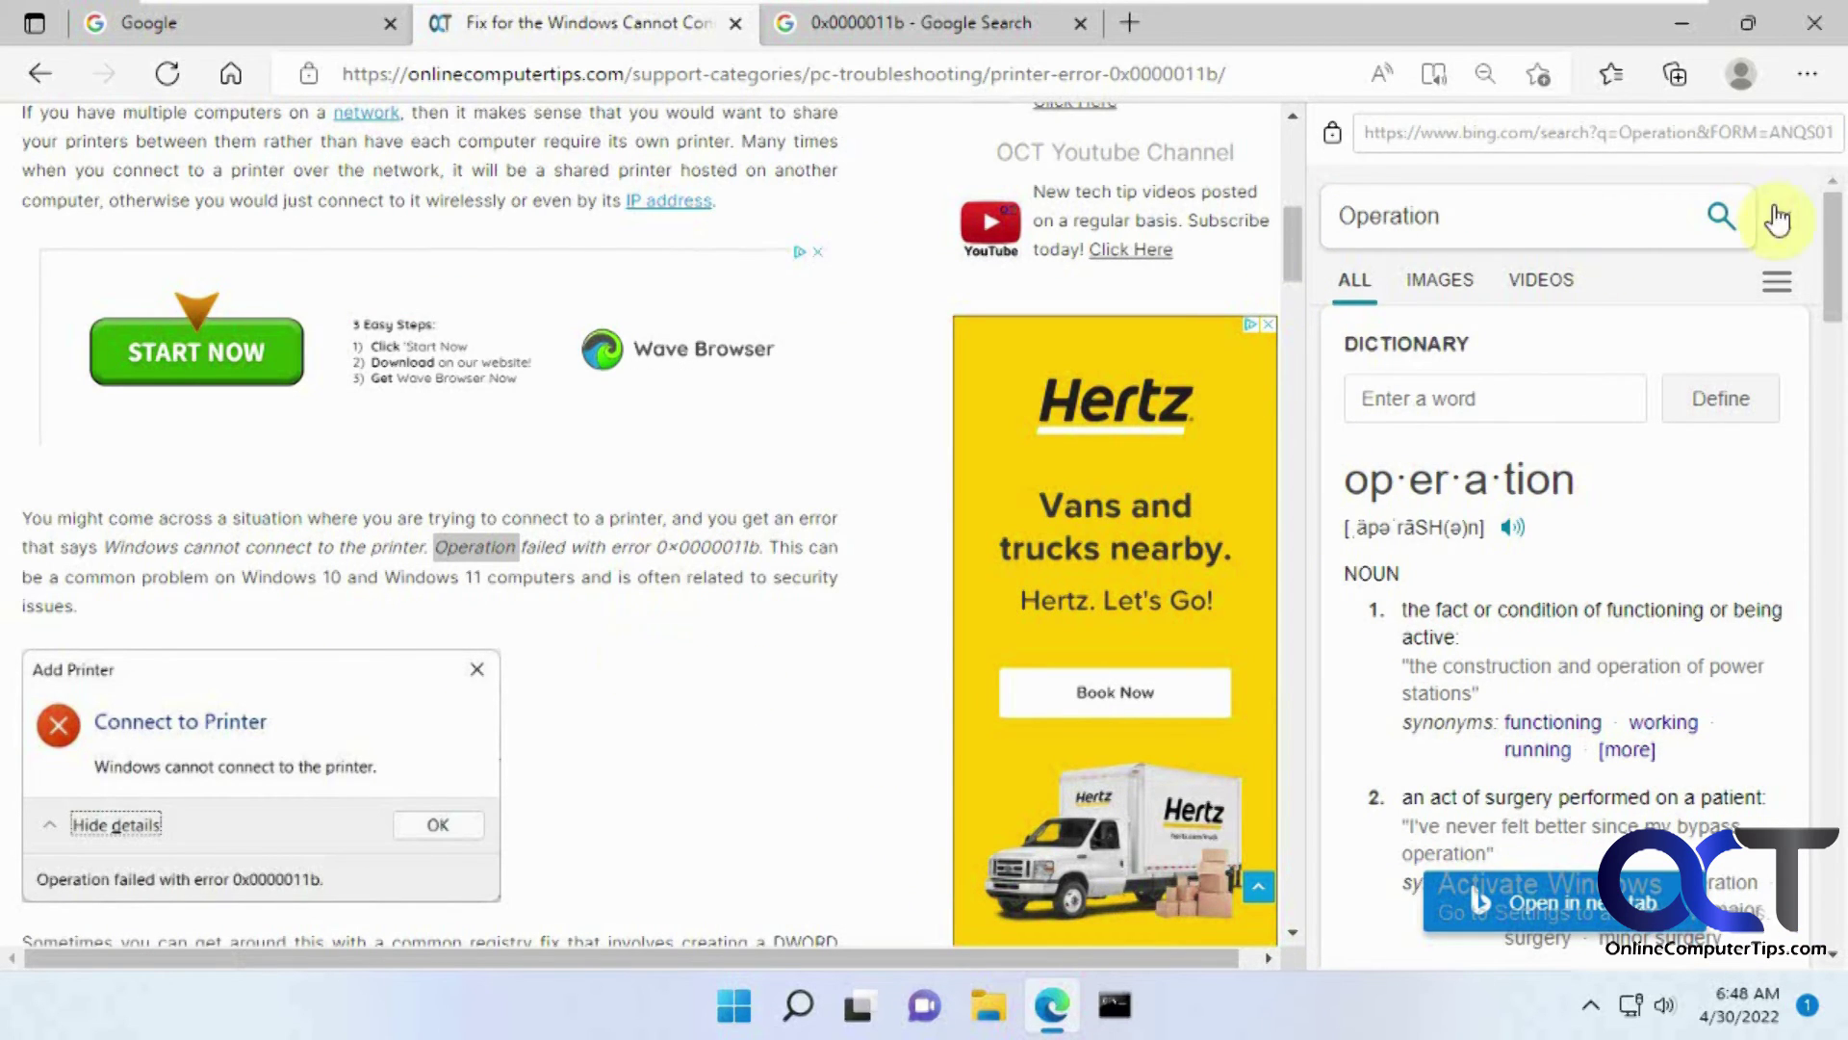
{"action": "left_click", "coordinate": [1785, 222]}
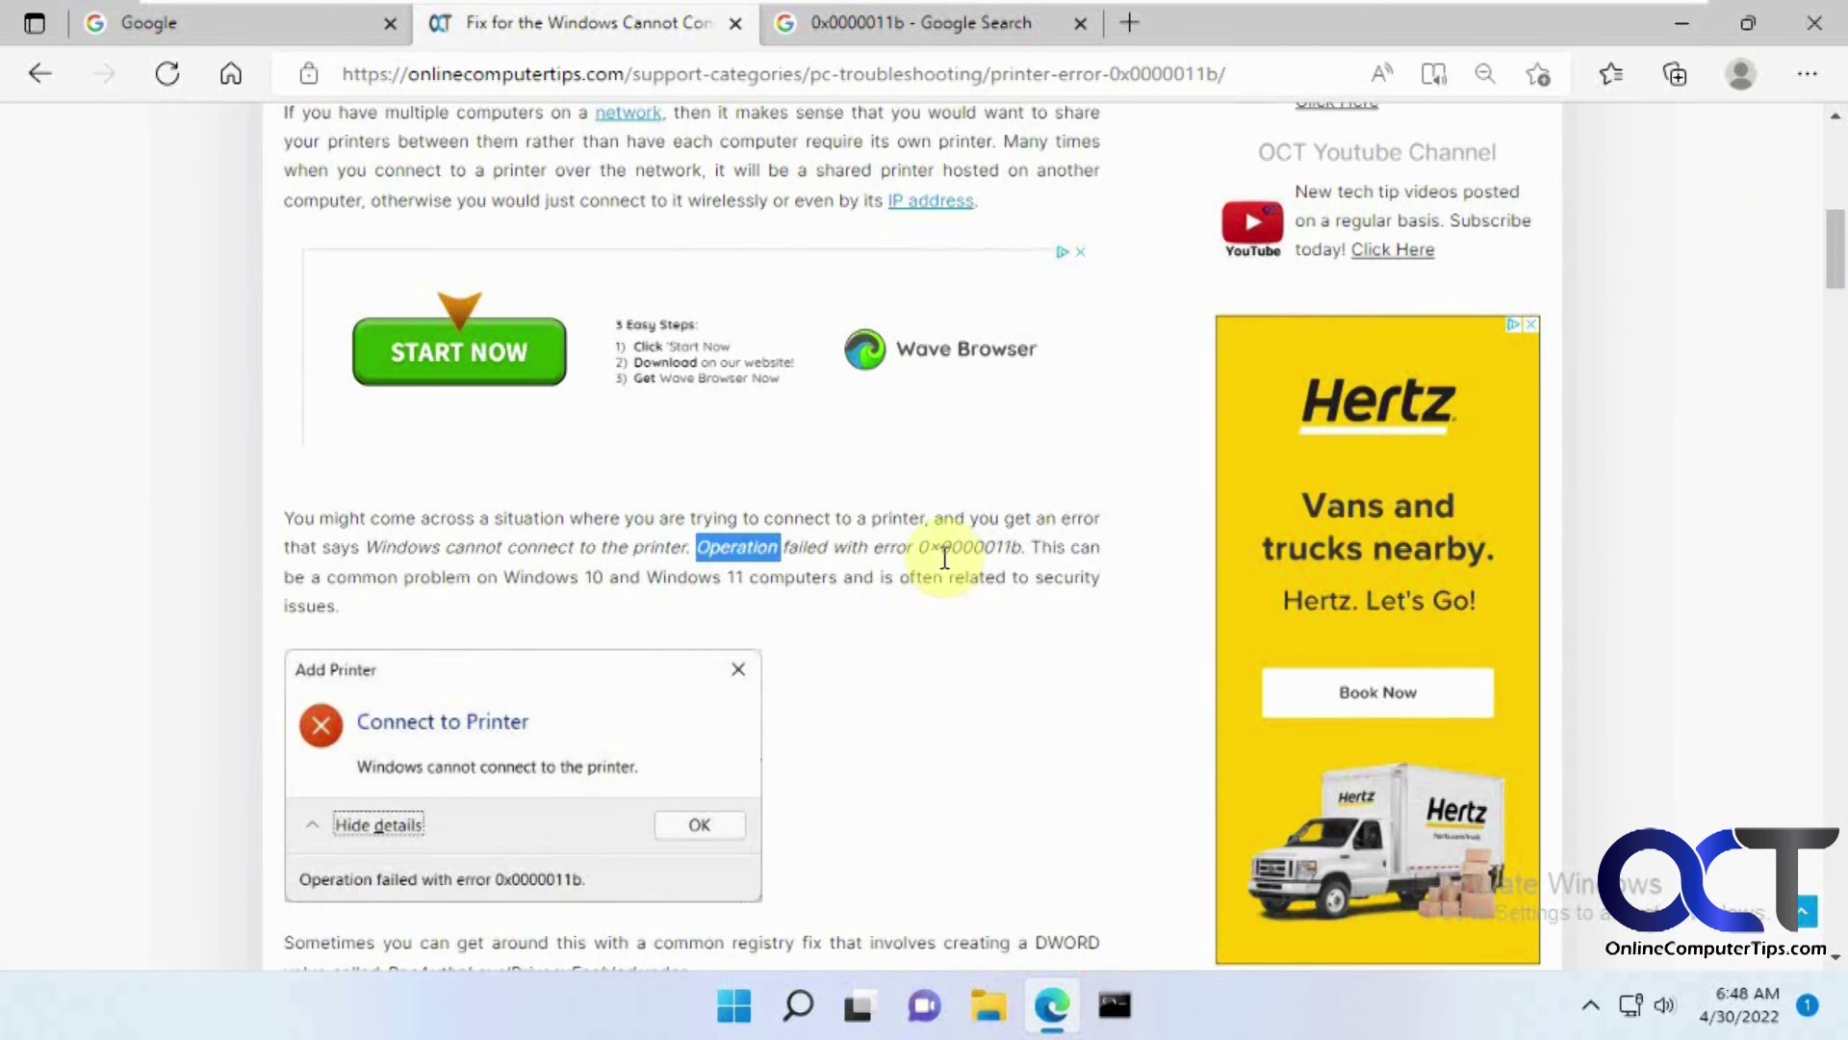
{"action": "left_click", "coordinate": [755, 552]}
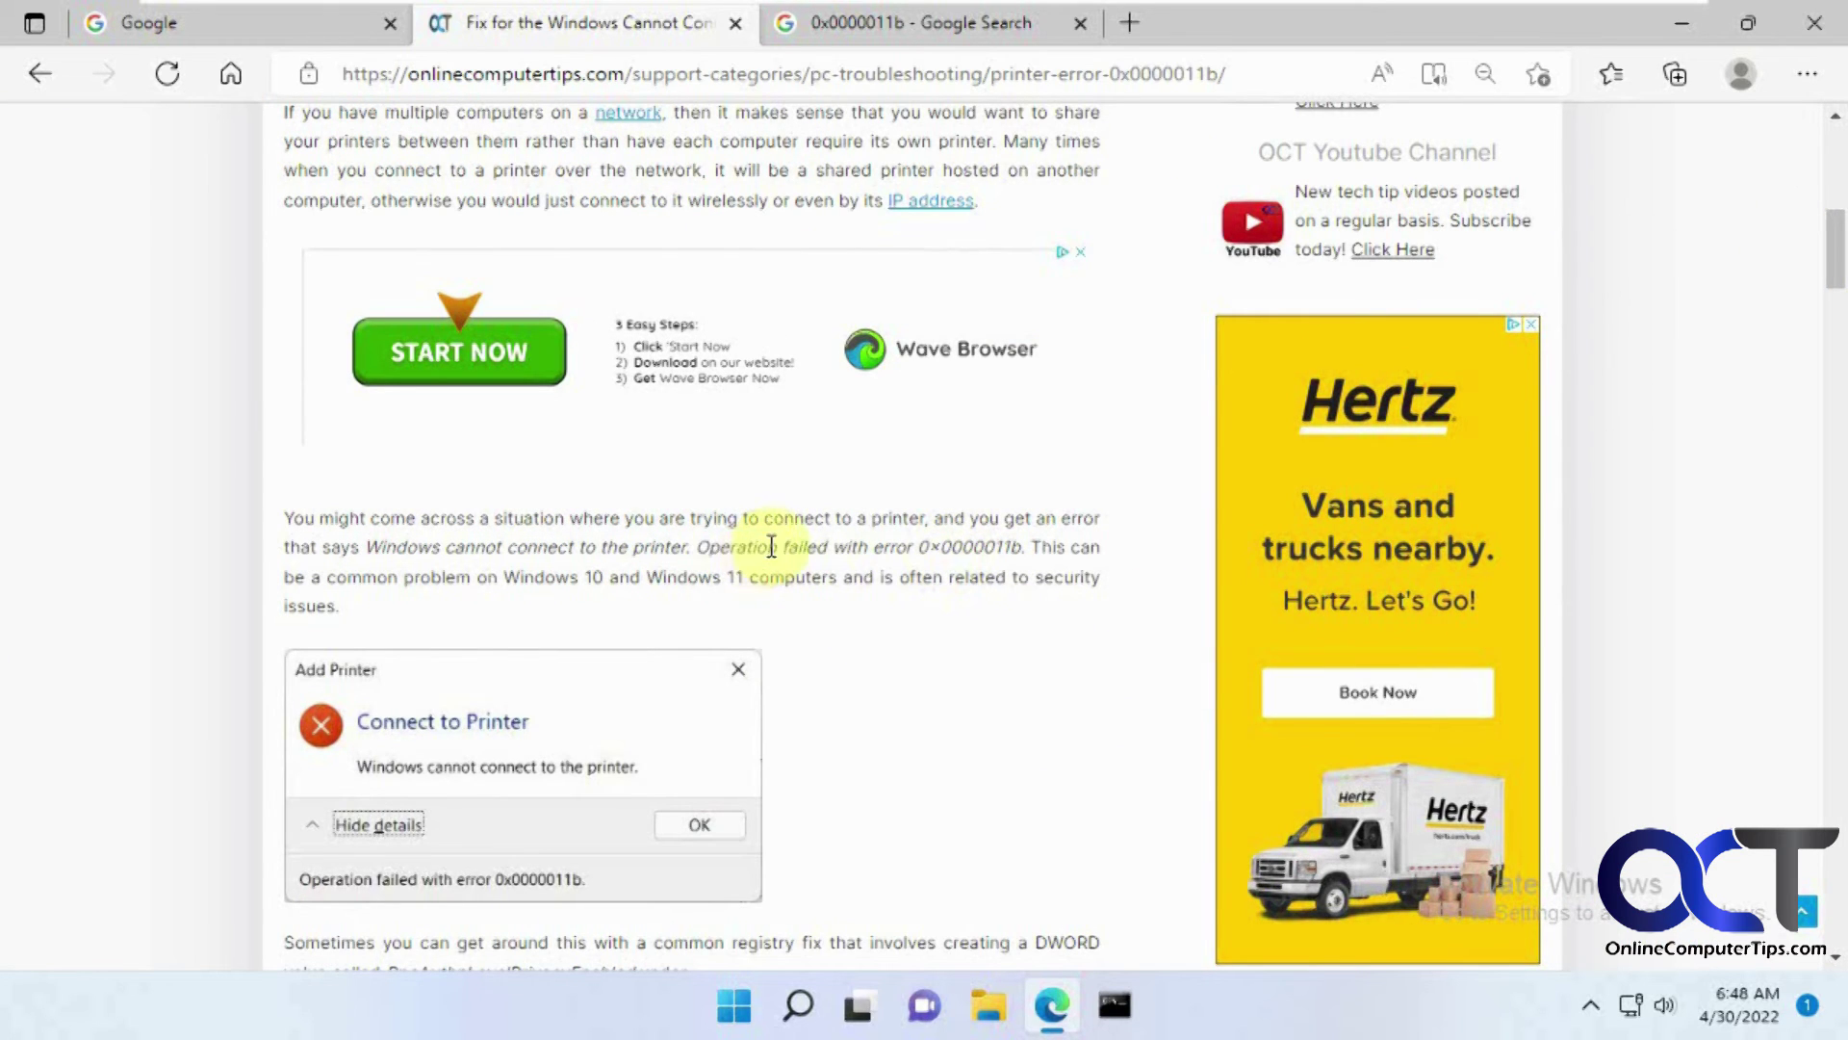
{"action": "double_click", "coordinate": [988, 549]}
{"action": "right_click", "coordinate": [992, 554]}
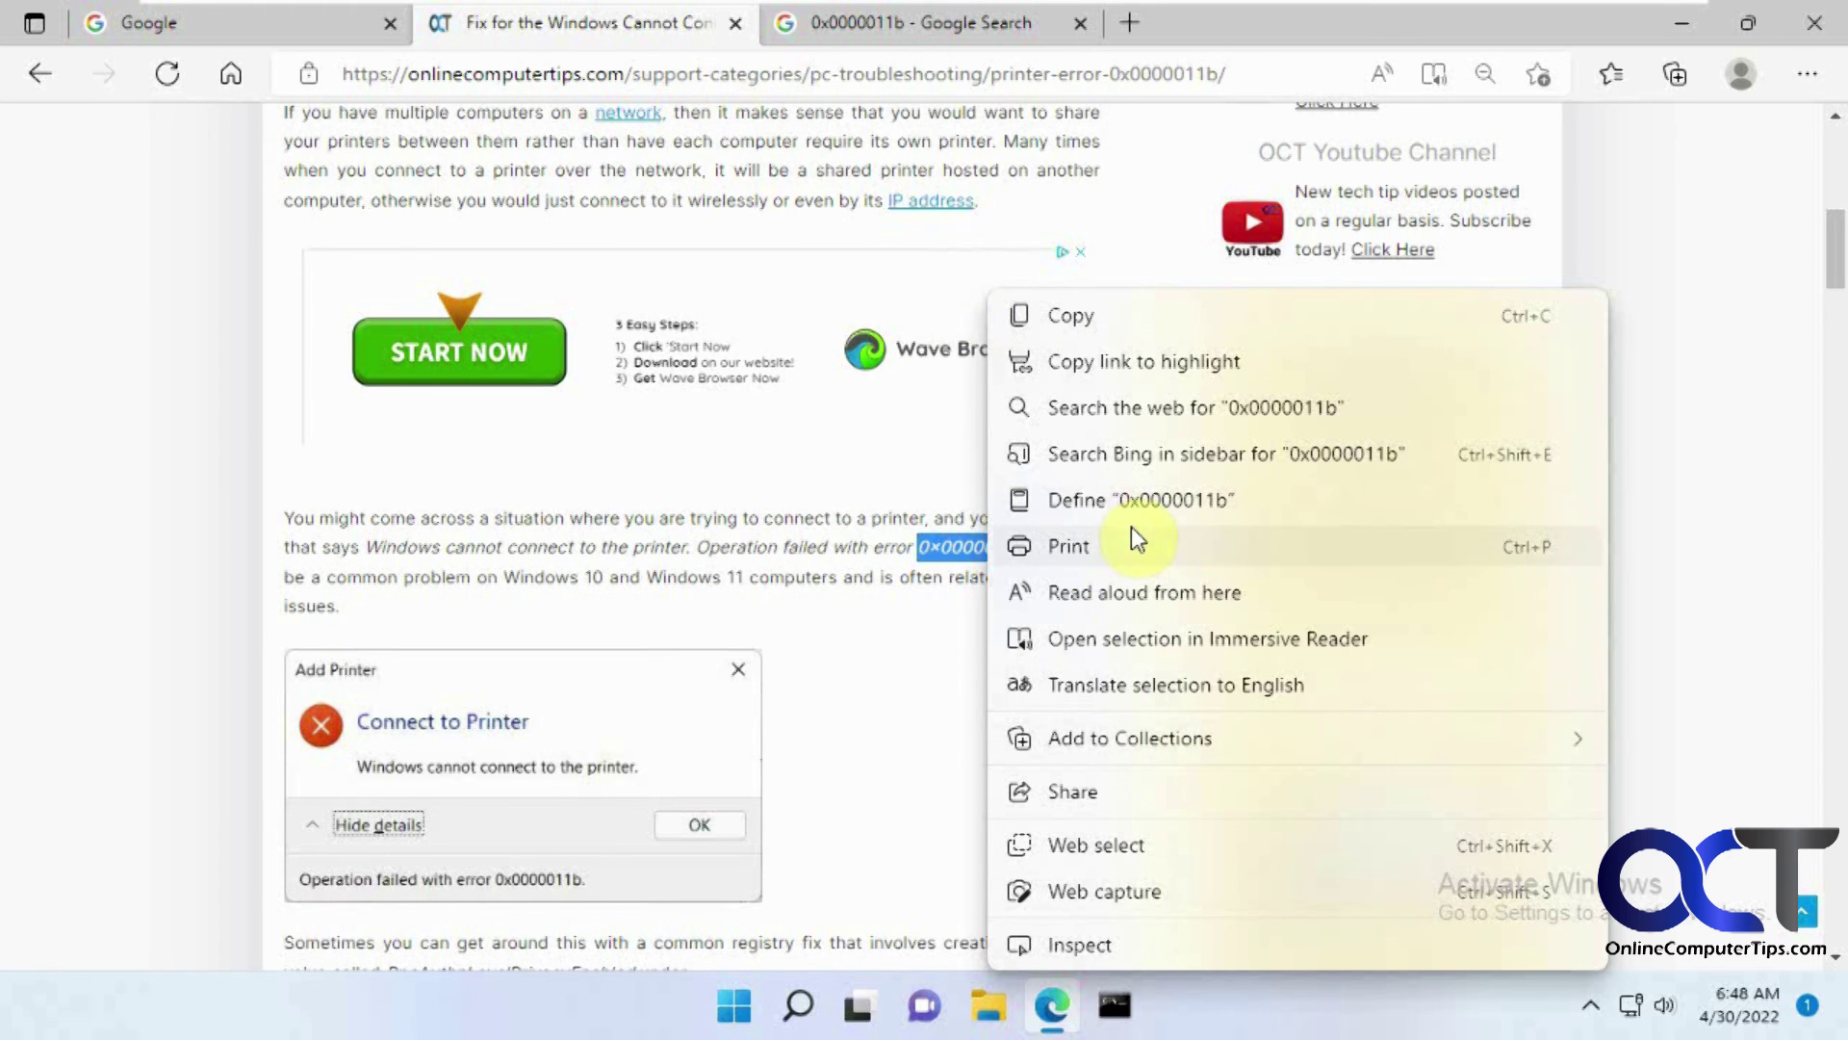
{"action": "left_click", "coordinate": [936, 665]}
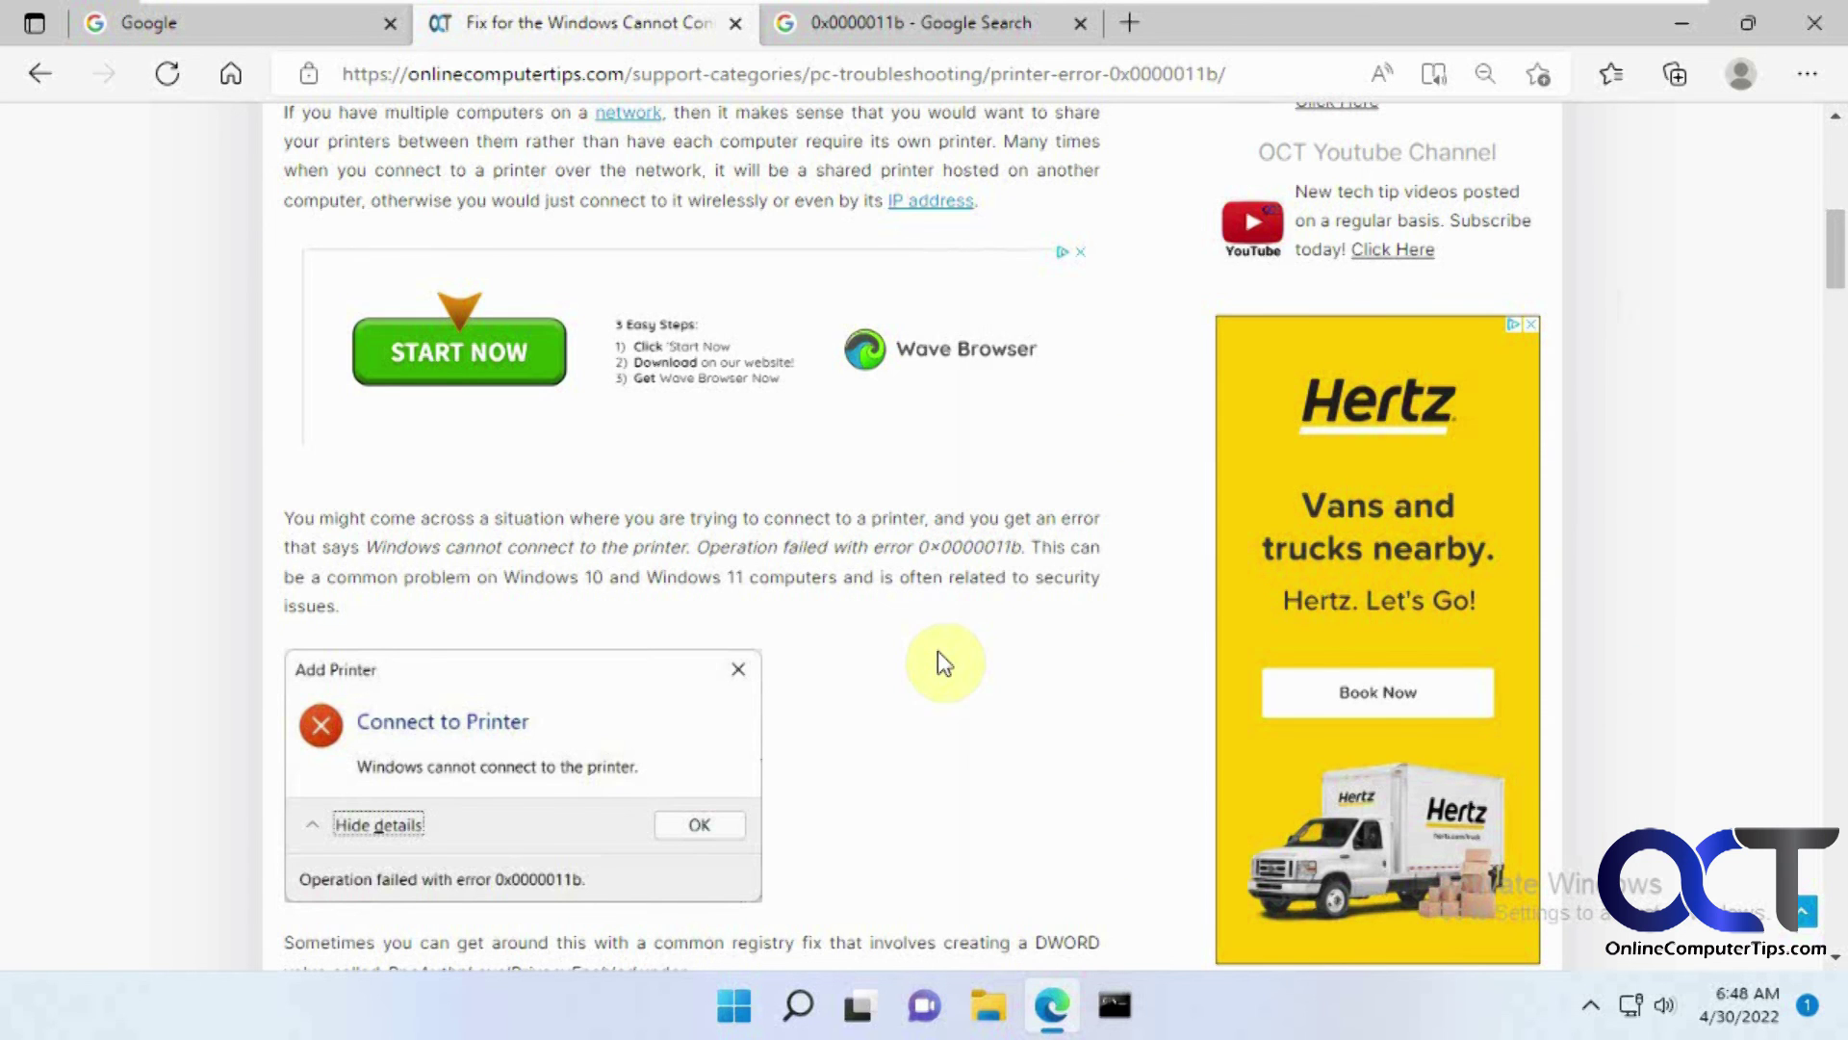